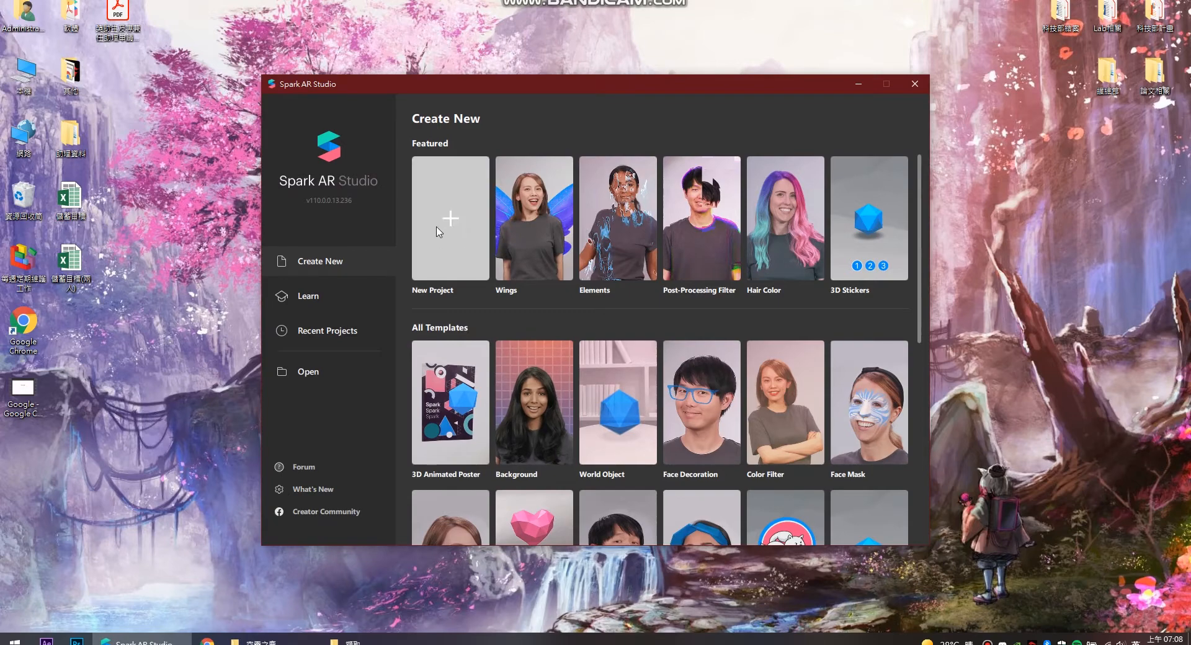
- Create a new blank project and enlarge both its window and the iPhone 8 preview
click(457, 218)
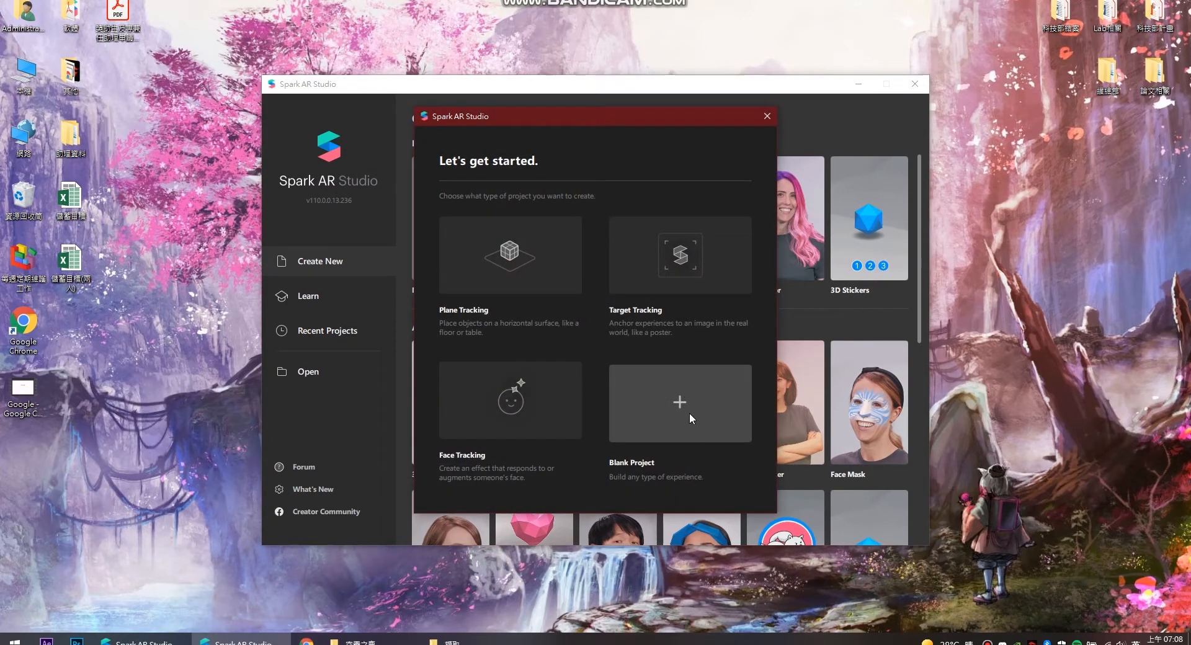
click(689, 412)
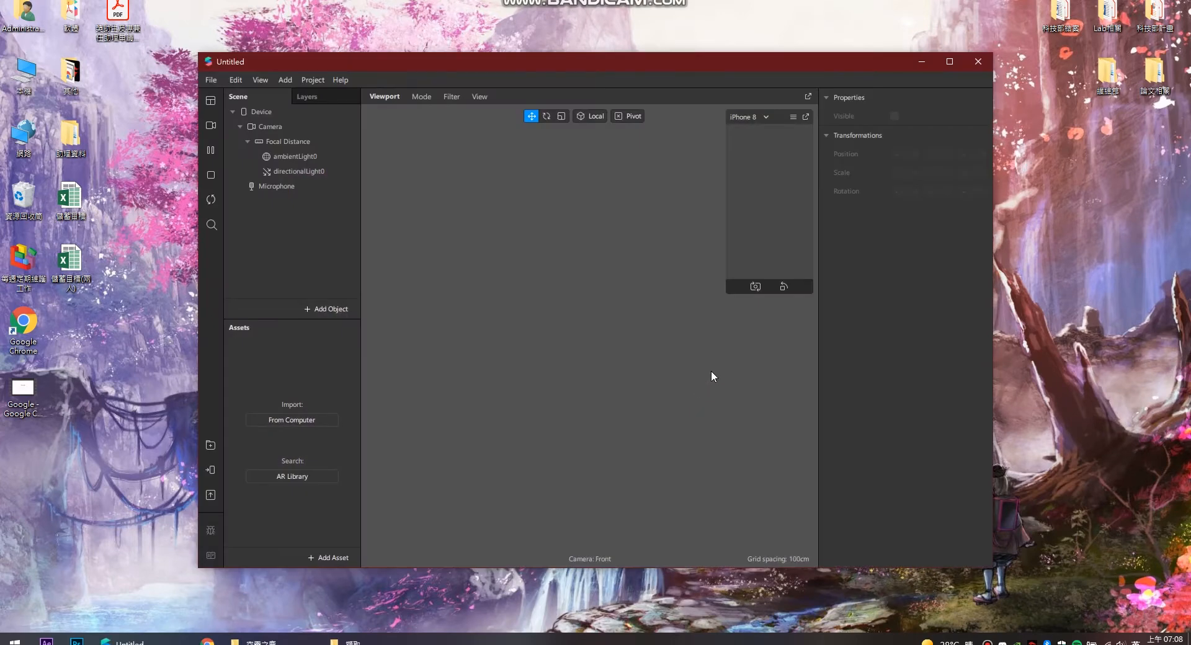
click(938, 65)
drag(921, 221, 787, 470)
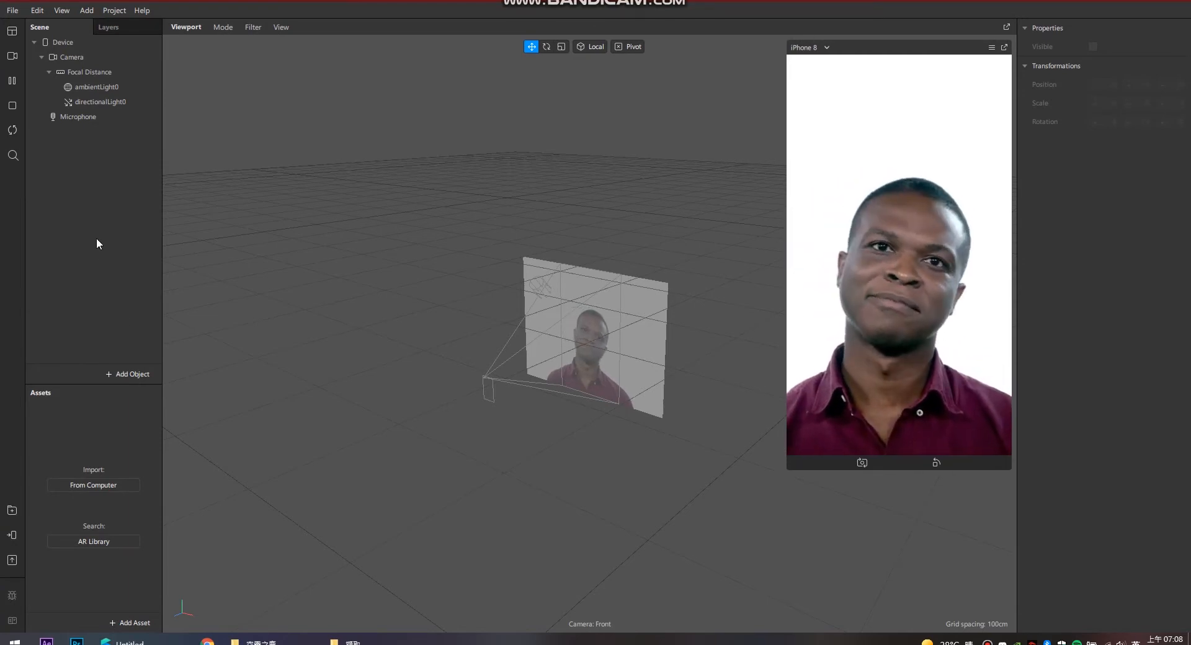
- Import the four images 右鹿耳, 右鹿角, 左鹿耳 and 左鹿角 from the 空靈之鹿 folder as texture assets
click(276, 640)
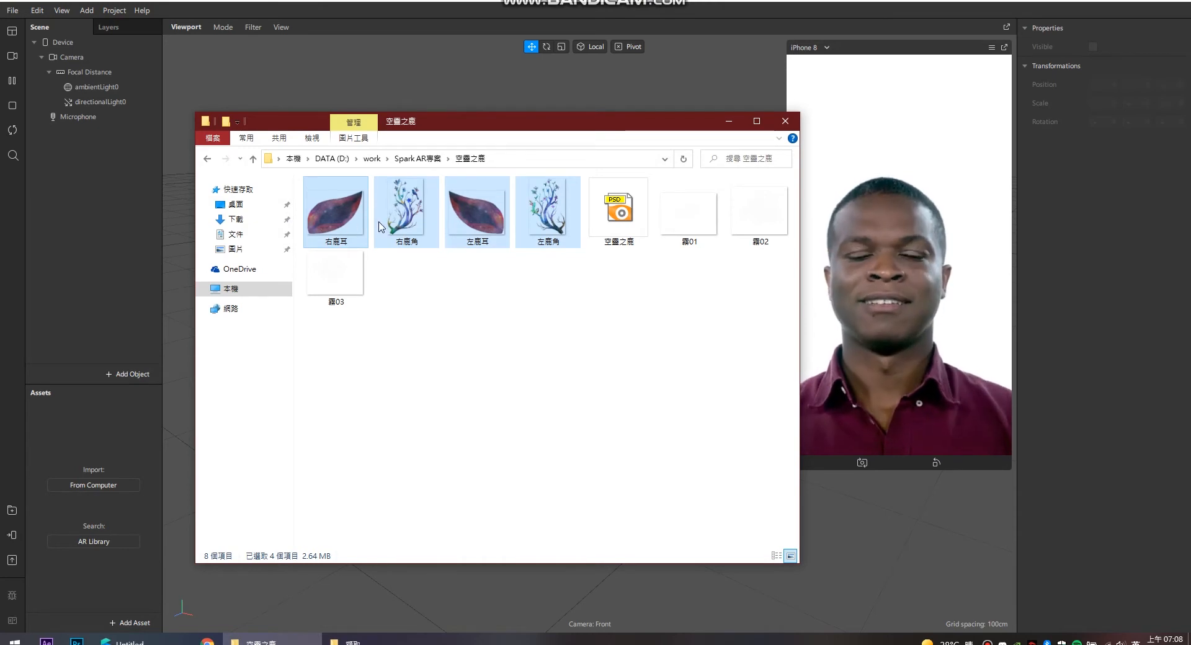
drag(381, 227, 116, 506)
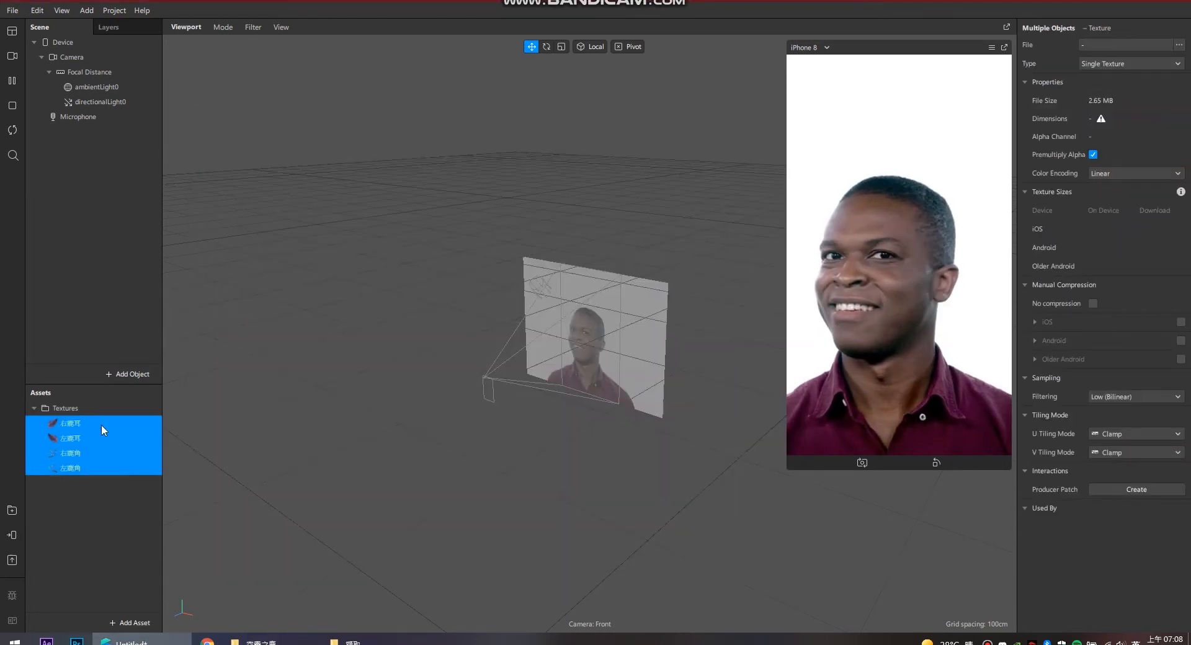
click(107, 503)
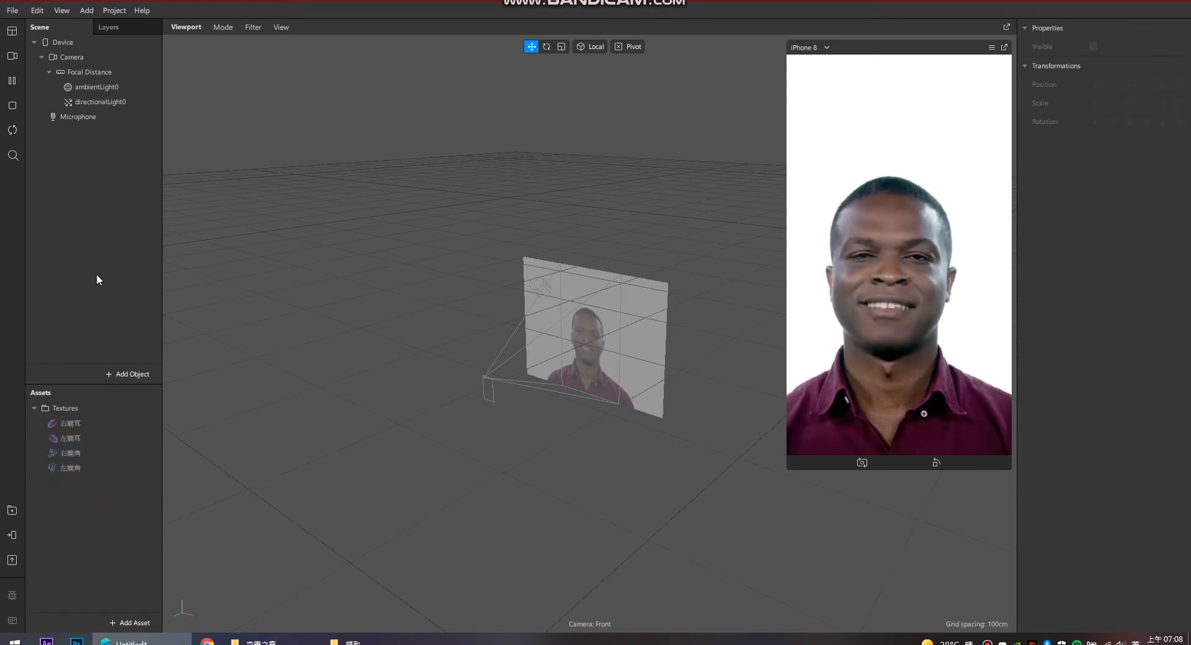
- Add a face tracker to the scene and rename it 臉部追蹤
right_click(82, 162)
mouse_move(161, 170)
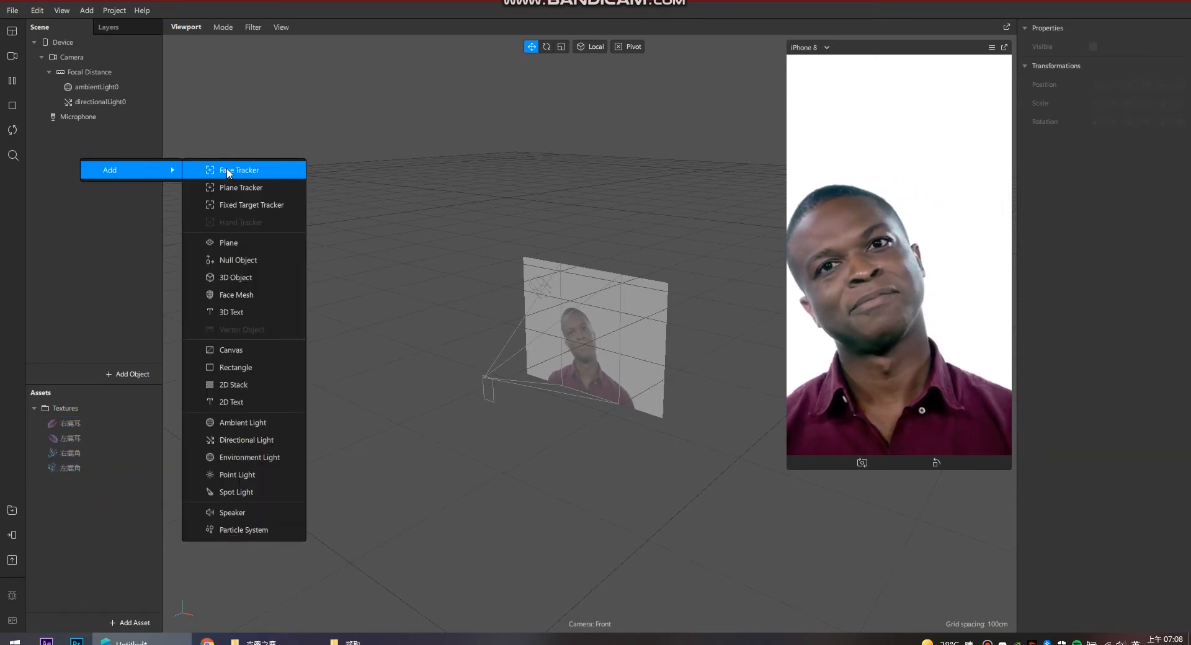
click(228, 171)
click(87, 119)
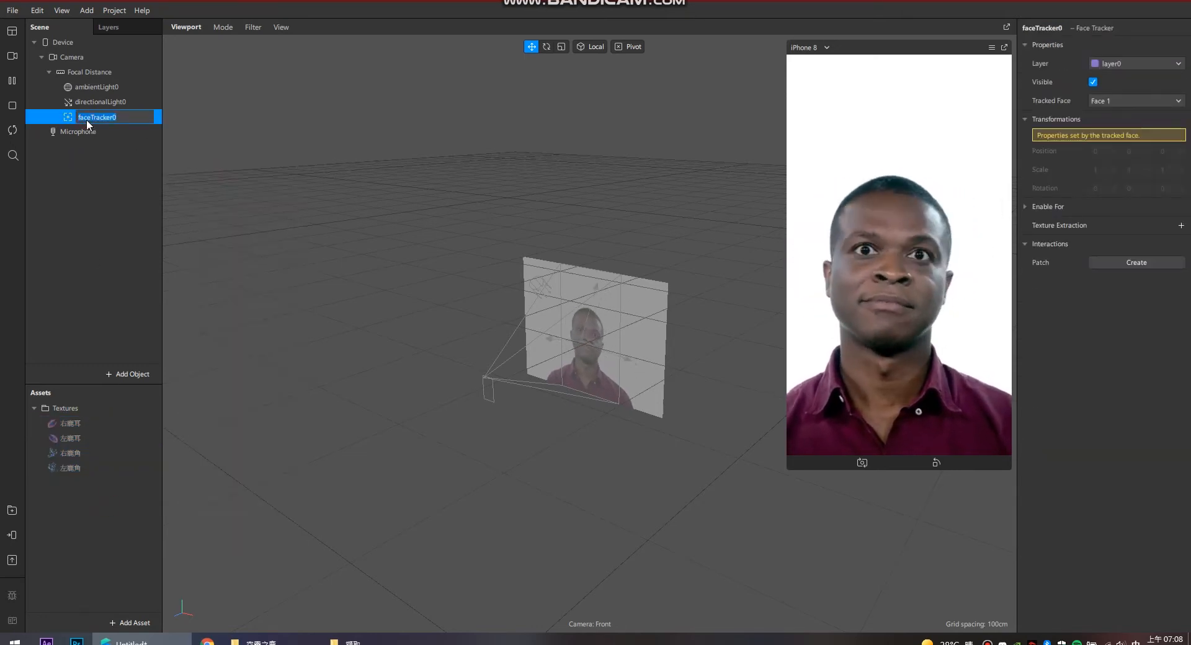
text(臉ㄅ)
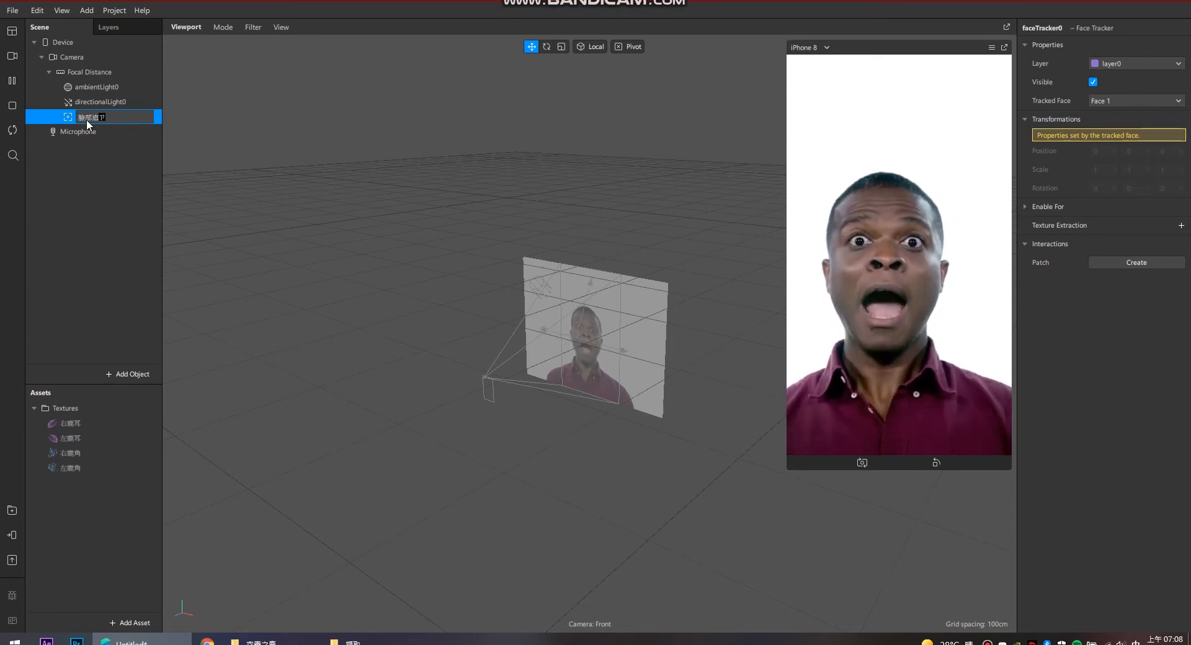
key(Return)
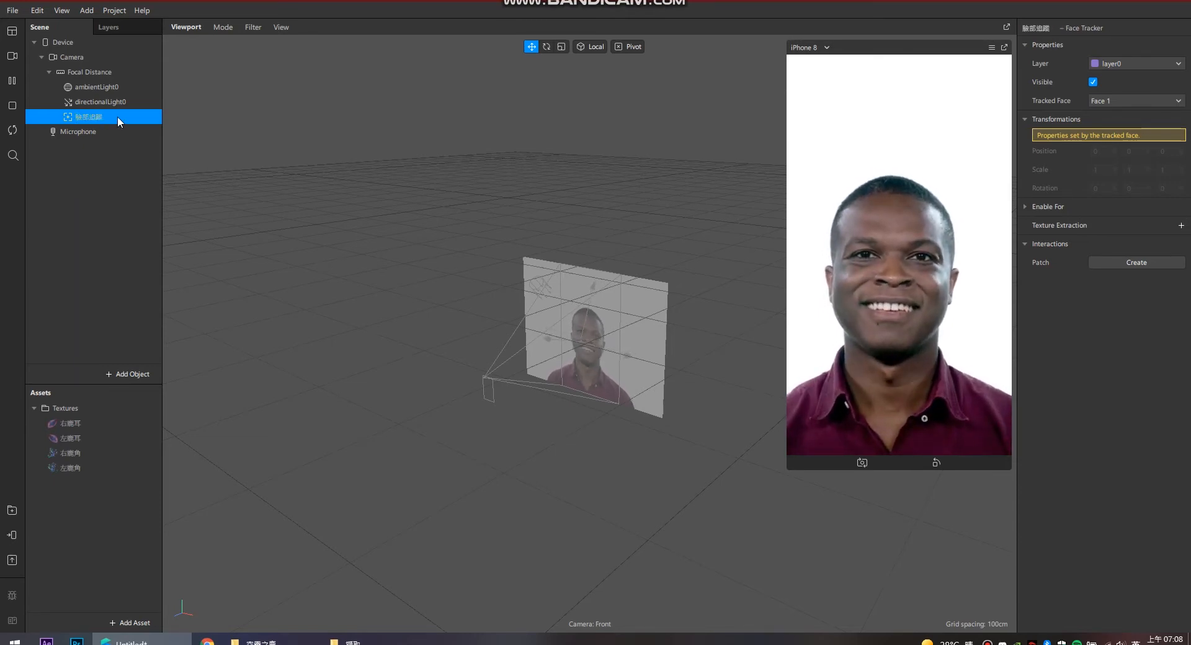
- Add a plane as a child of the 臉部追蹤 face tracker and rename it 左鹿角
right_click(100, 123)
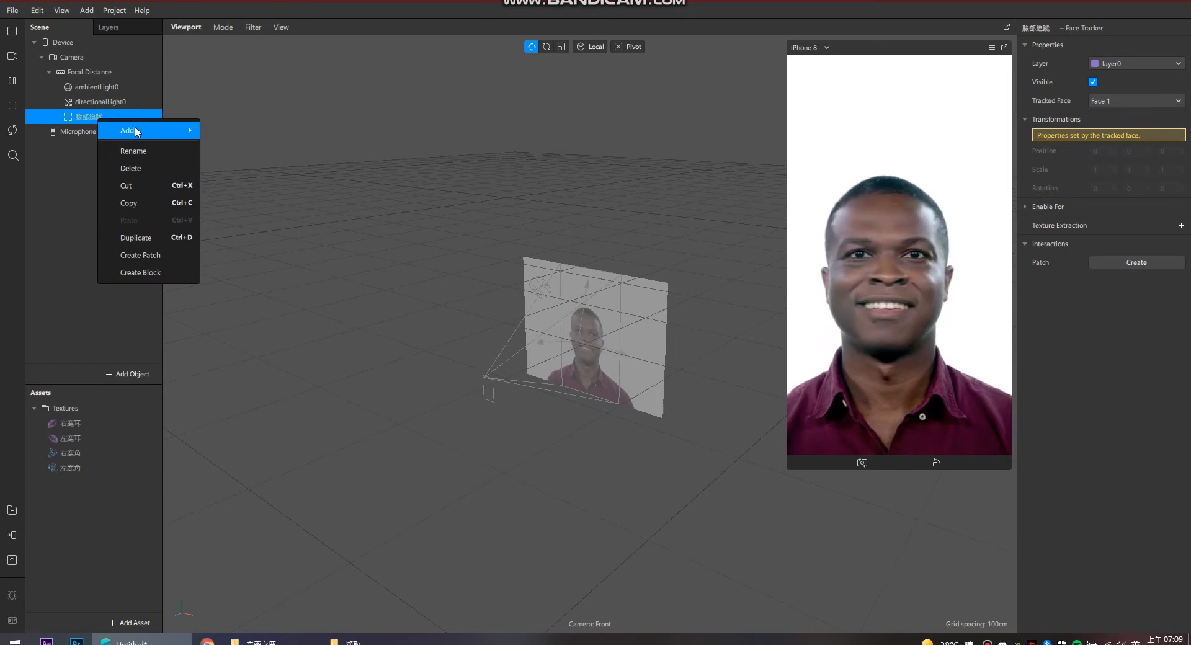
mouse_move(142, 127)
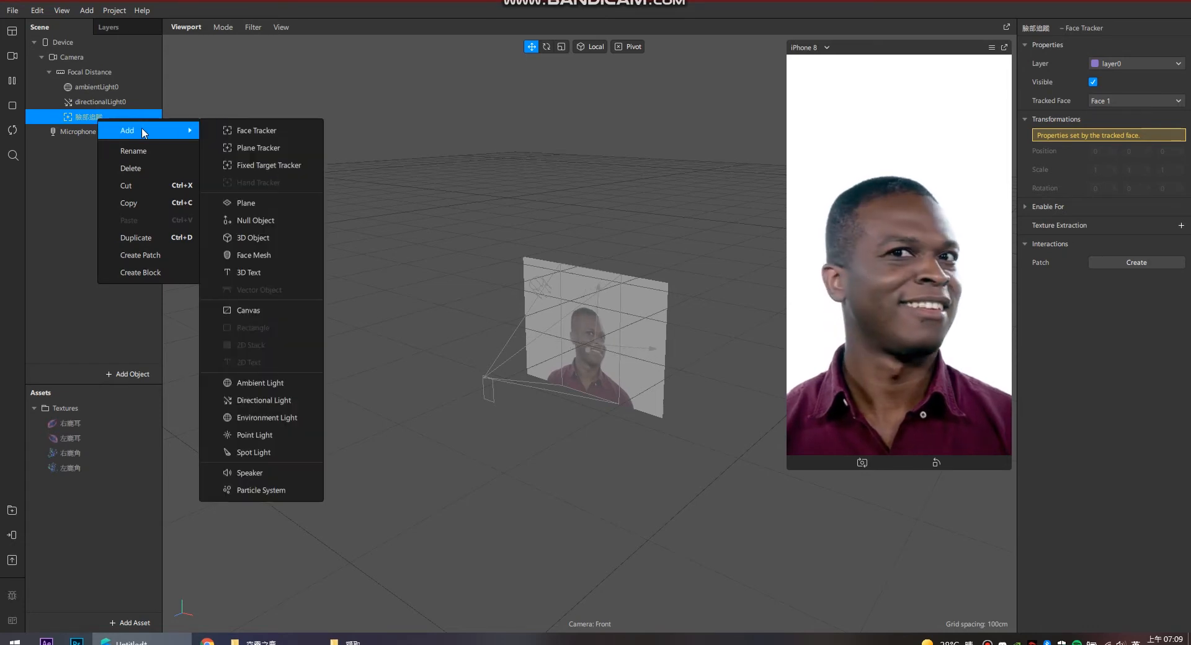
click(252, 204)
double_click(94, 133)
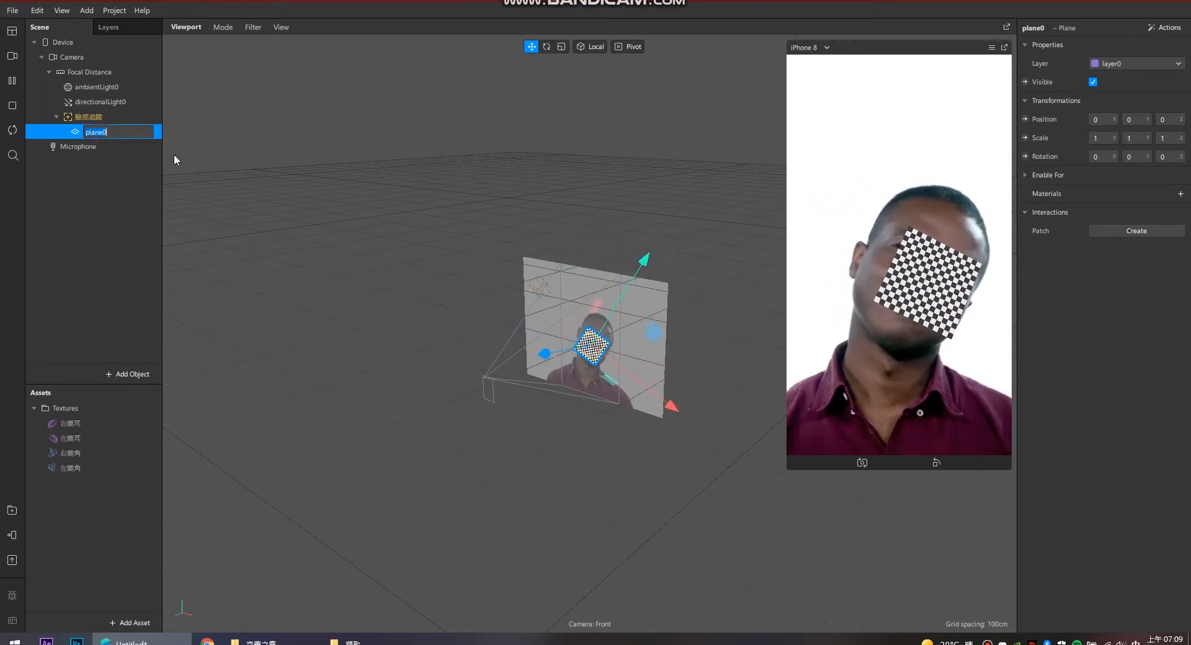
text(ㄕㄨㄛ)
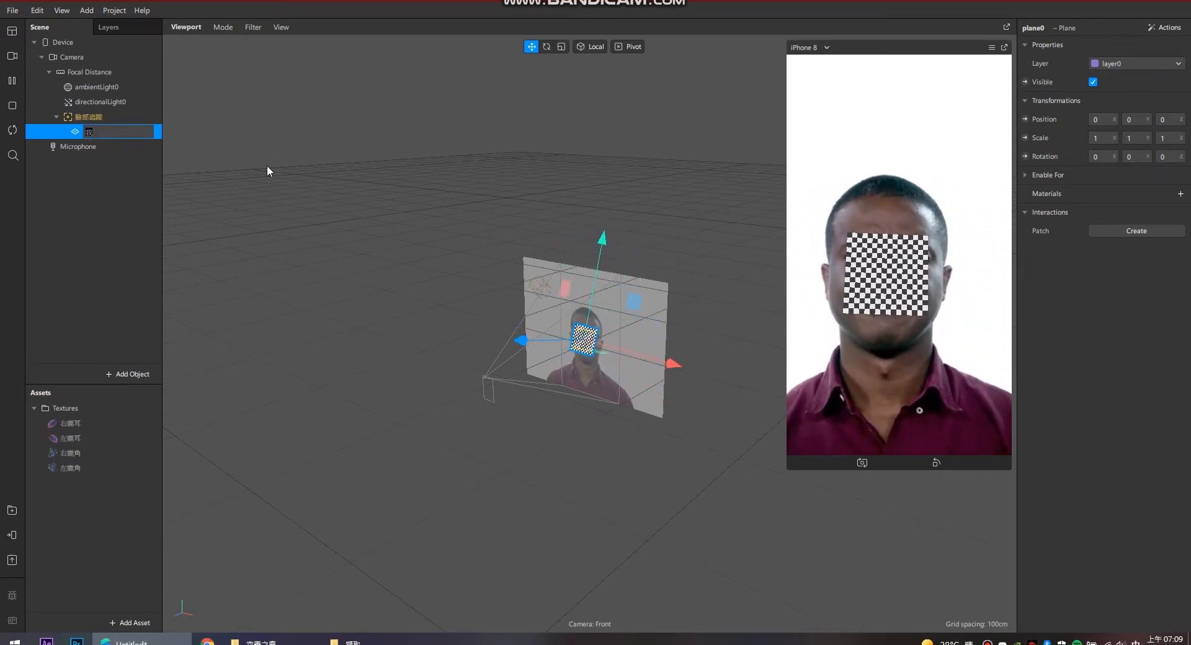
text(左鹿耳)
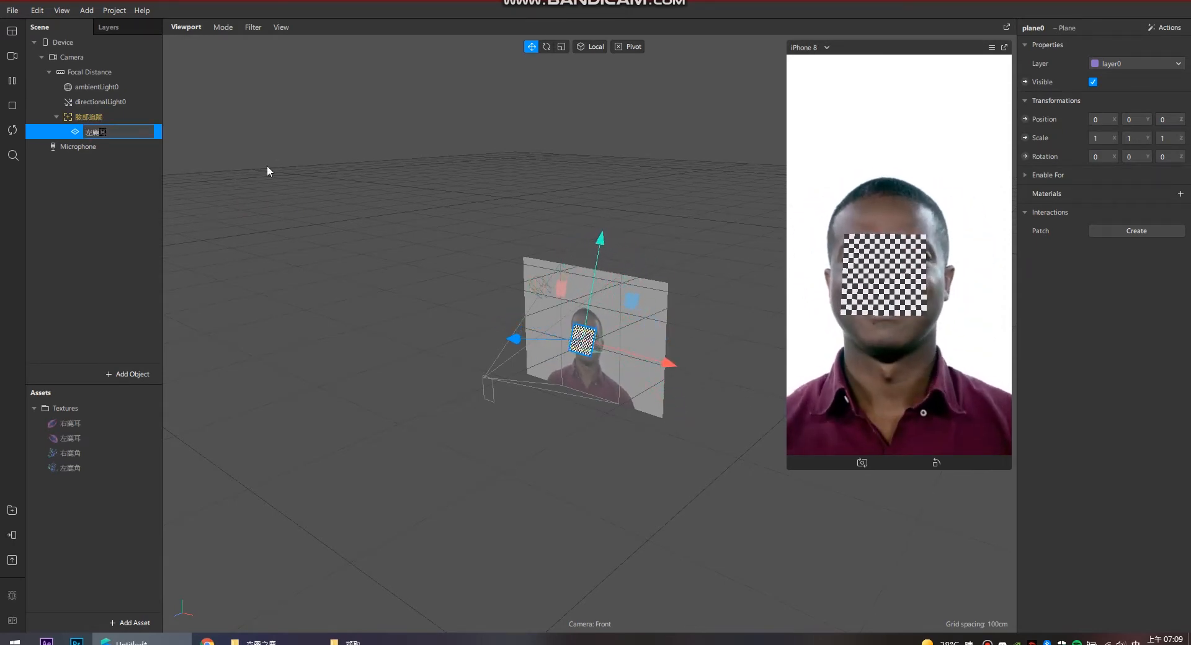
key(BackSpace)
text(ㄐㄧㄠ)
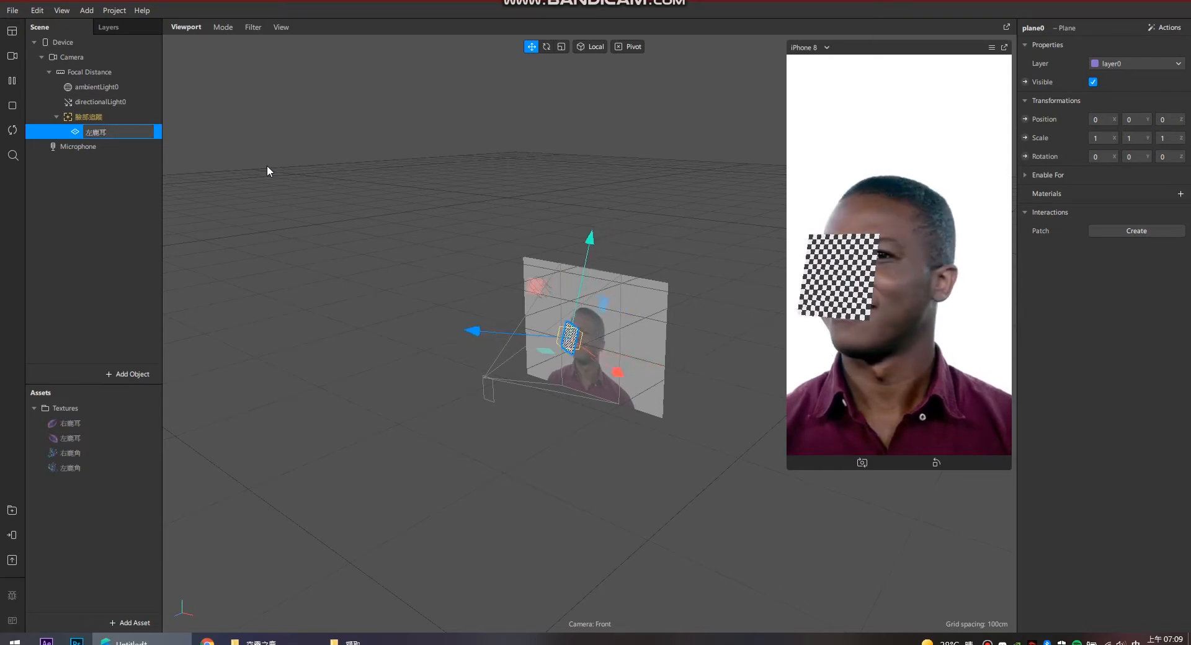
text(角)
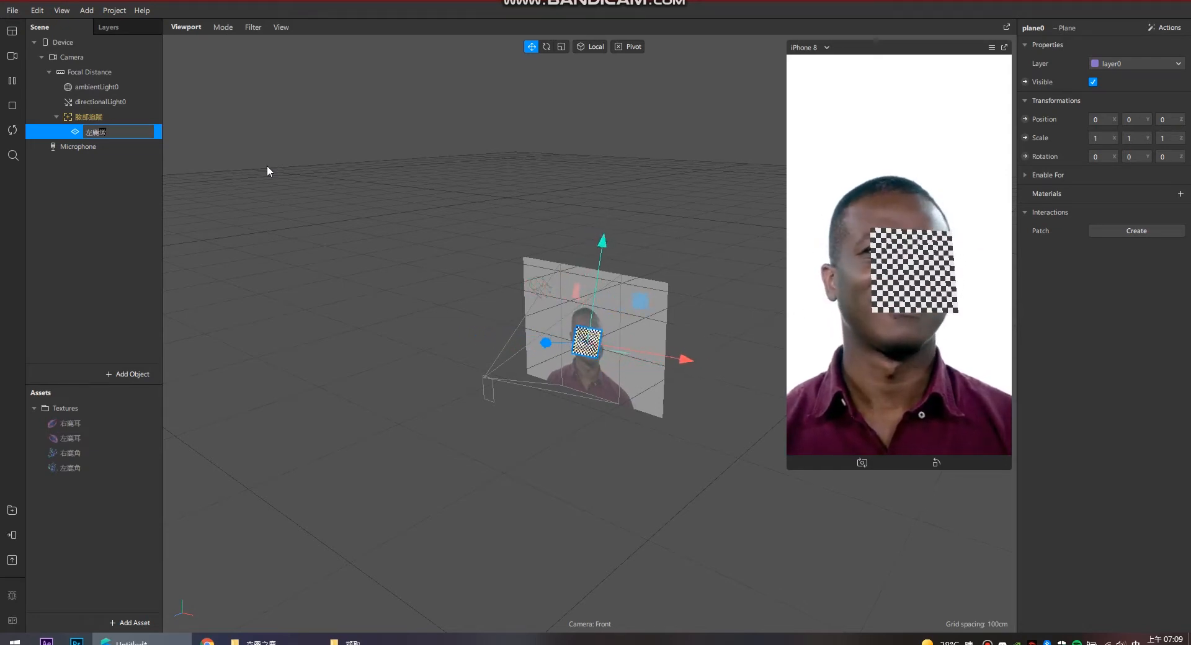
key(Down)
key(Down)
key(Down)
key(Return)
key(Return)
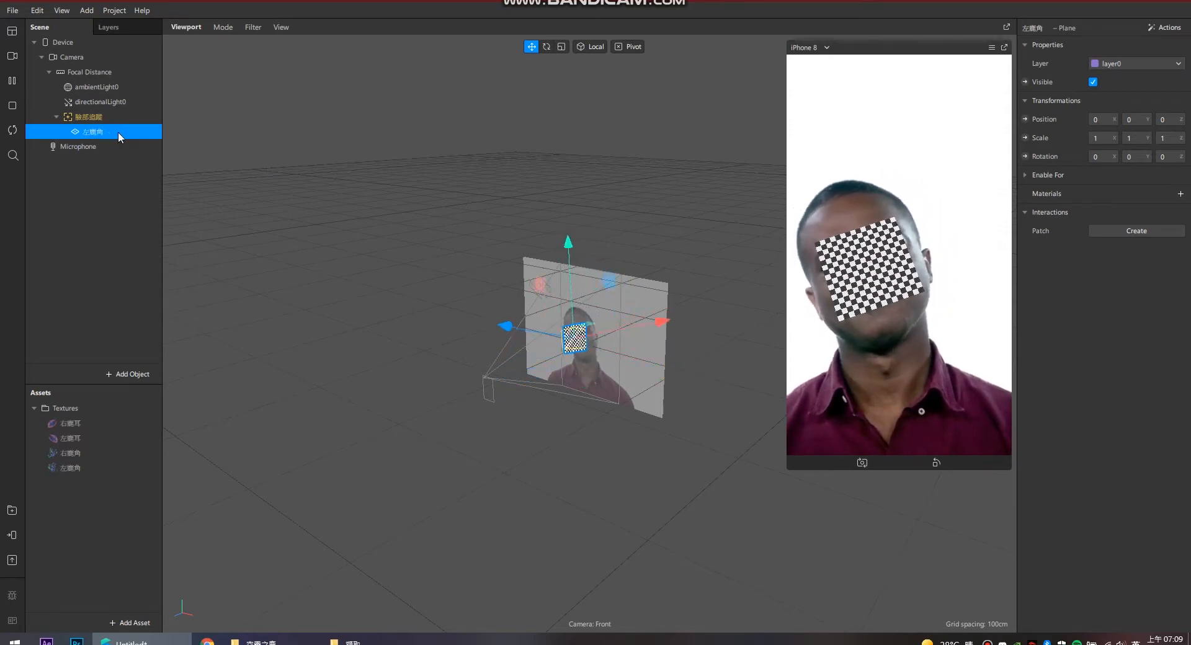
- Create a new material on the 左鹿角 plane and rename it 左鹿角_M
click(1180, 195)
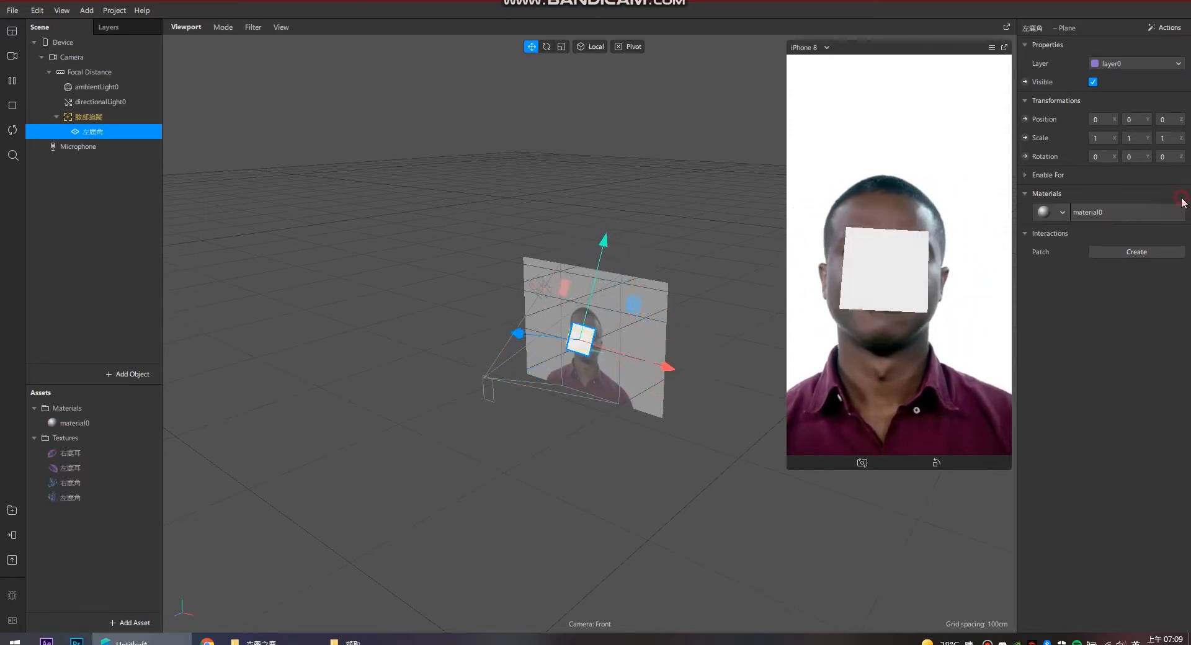
click(1107, 214)
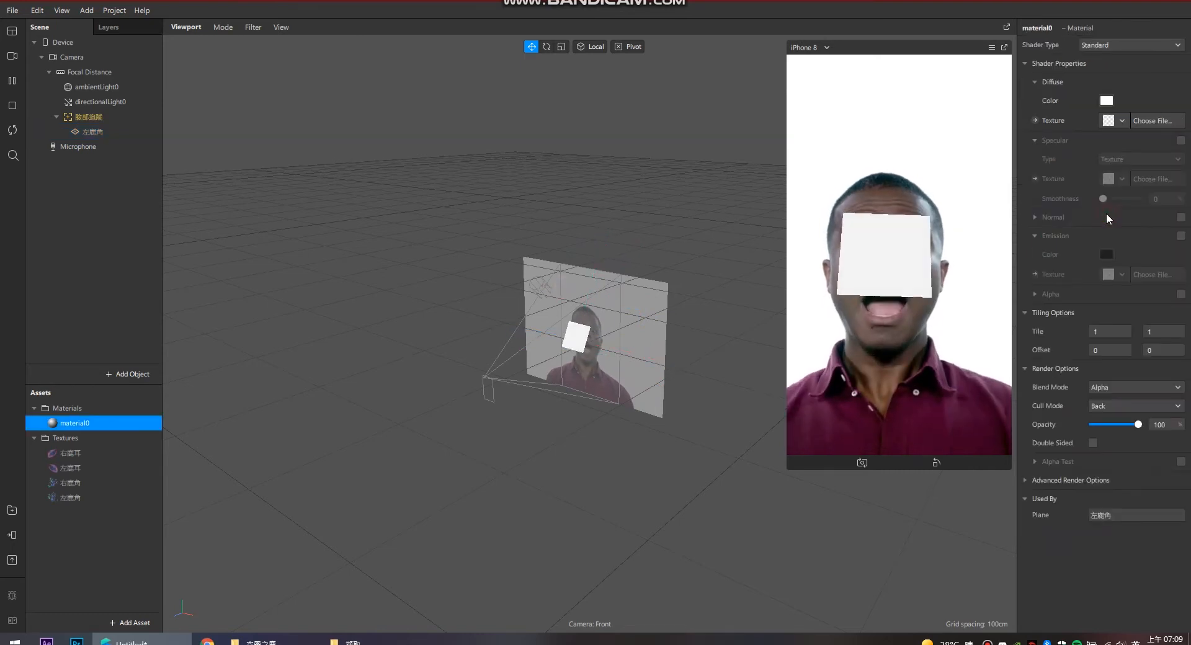
double_click(87, 425)
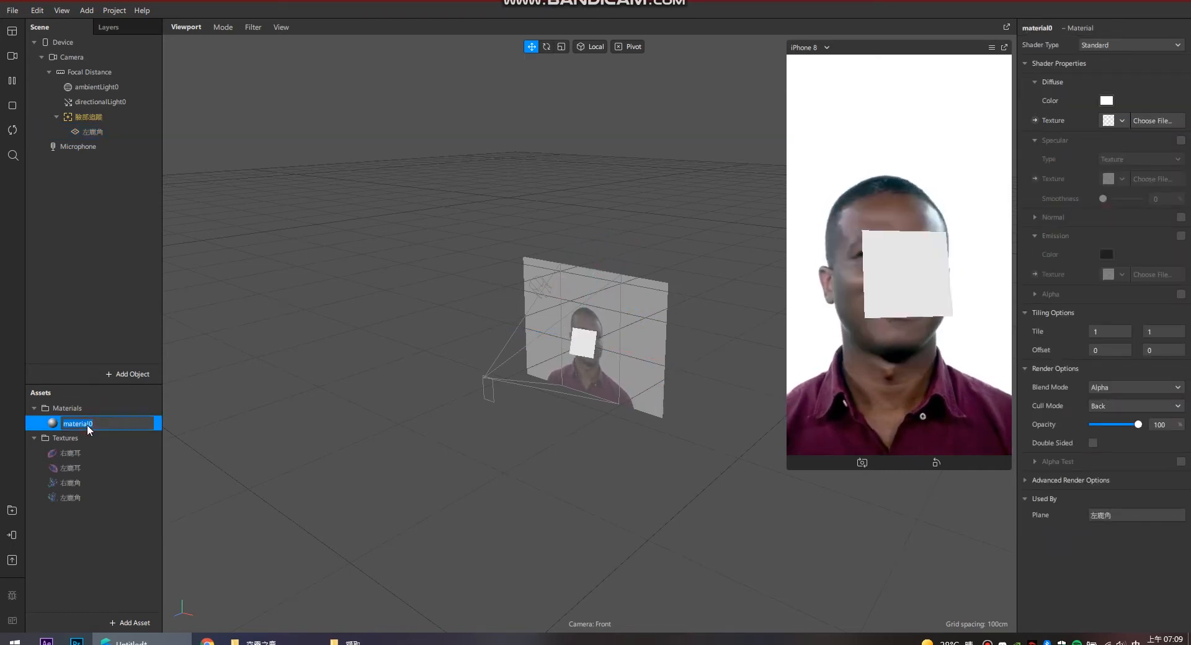
text(左鹿耳)
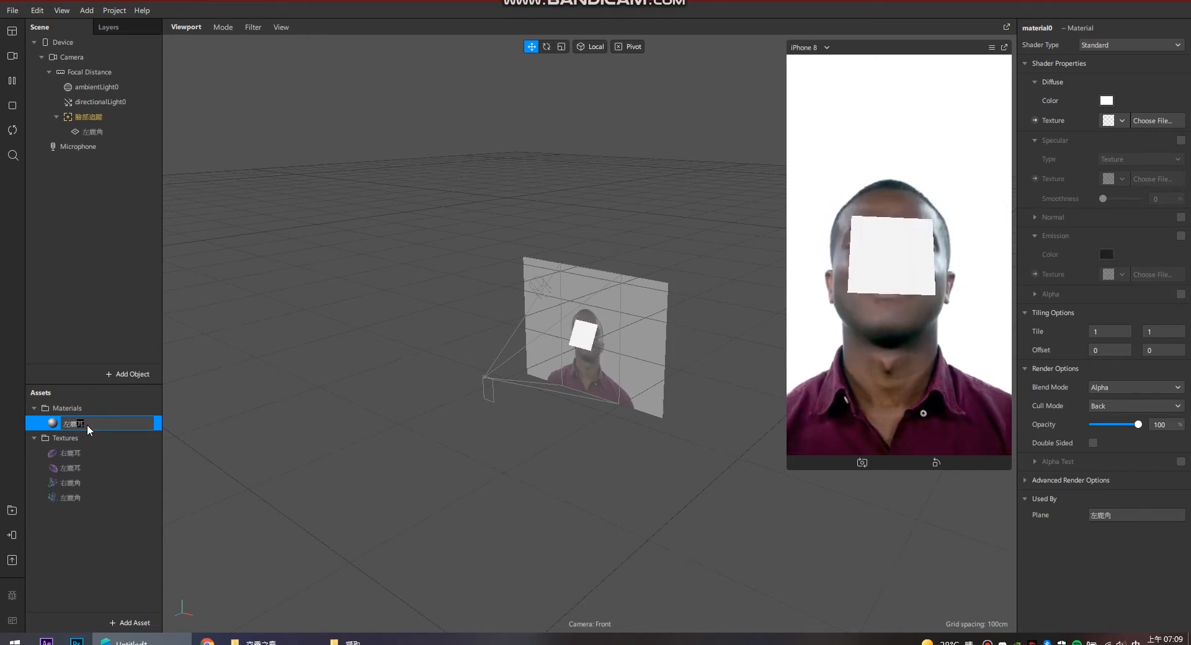
key(BackSpace)
text(角)
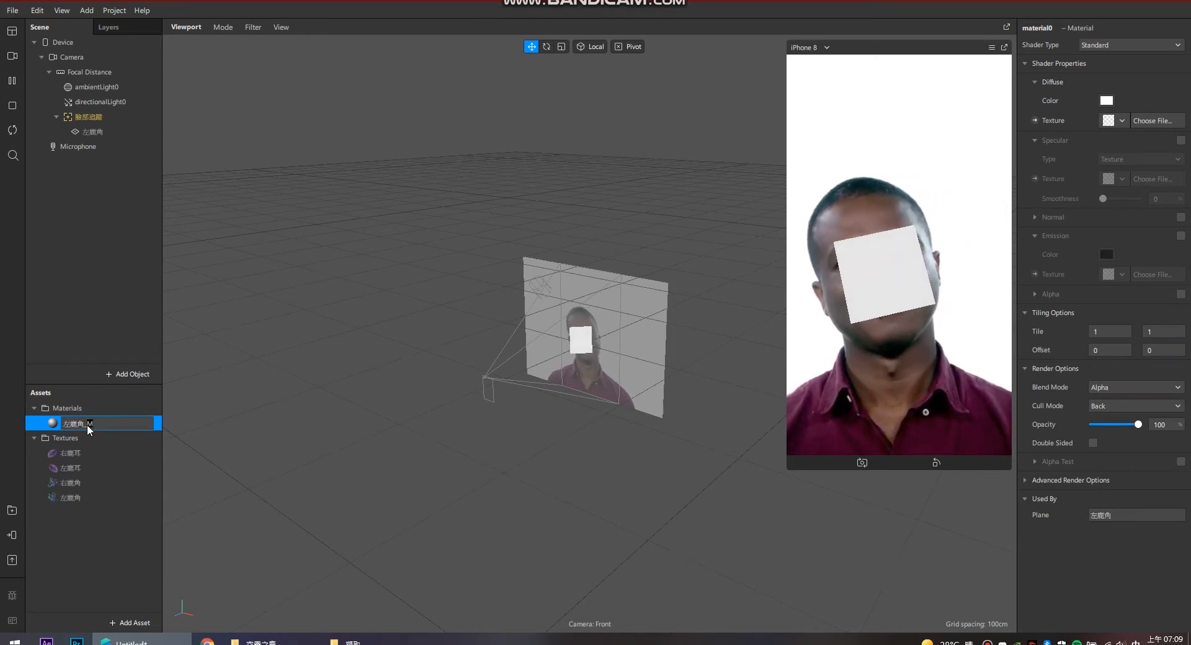
text(_M)
key(Return)
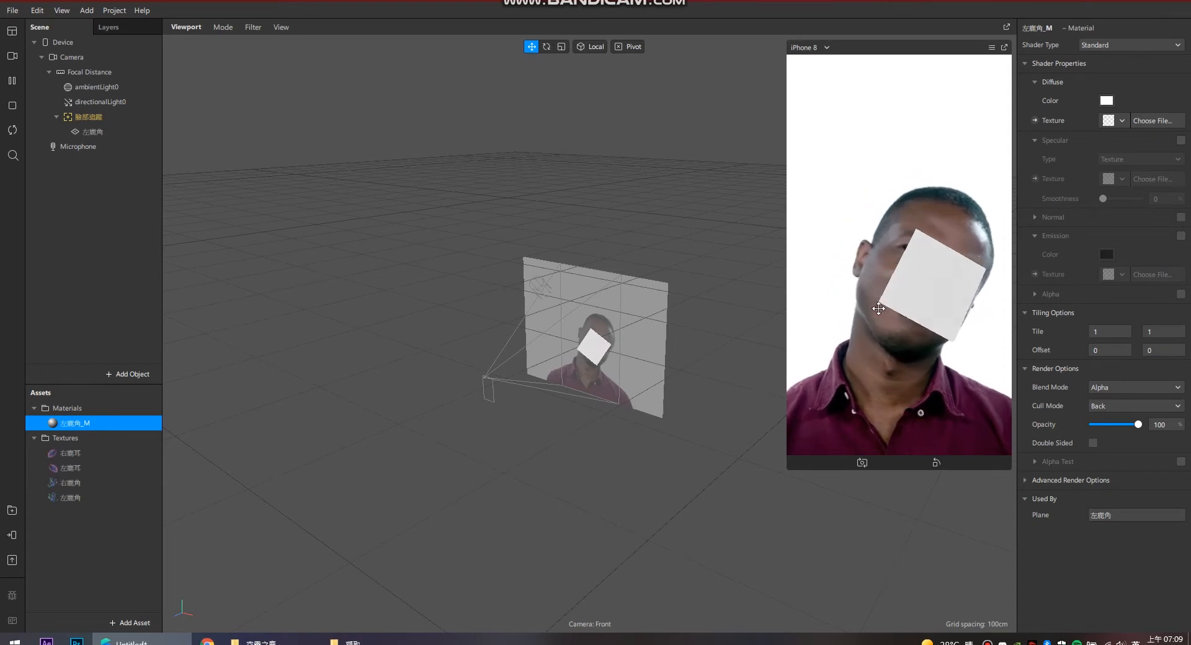
- Set the 左鹿角_M material's shader type to Flat and assign 左鹿角 as its diffuse texture
click(1106, 45)
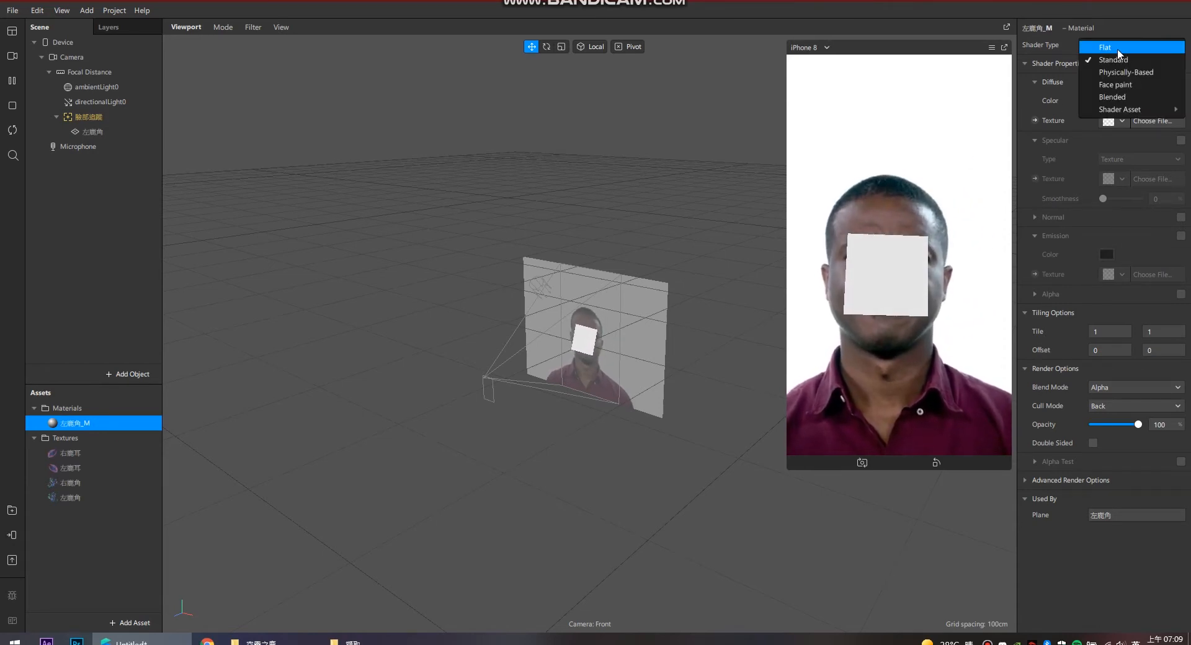
click(1127, 48)
click(1121, 122)
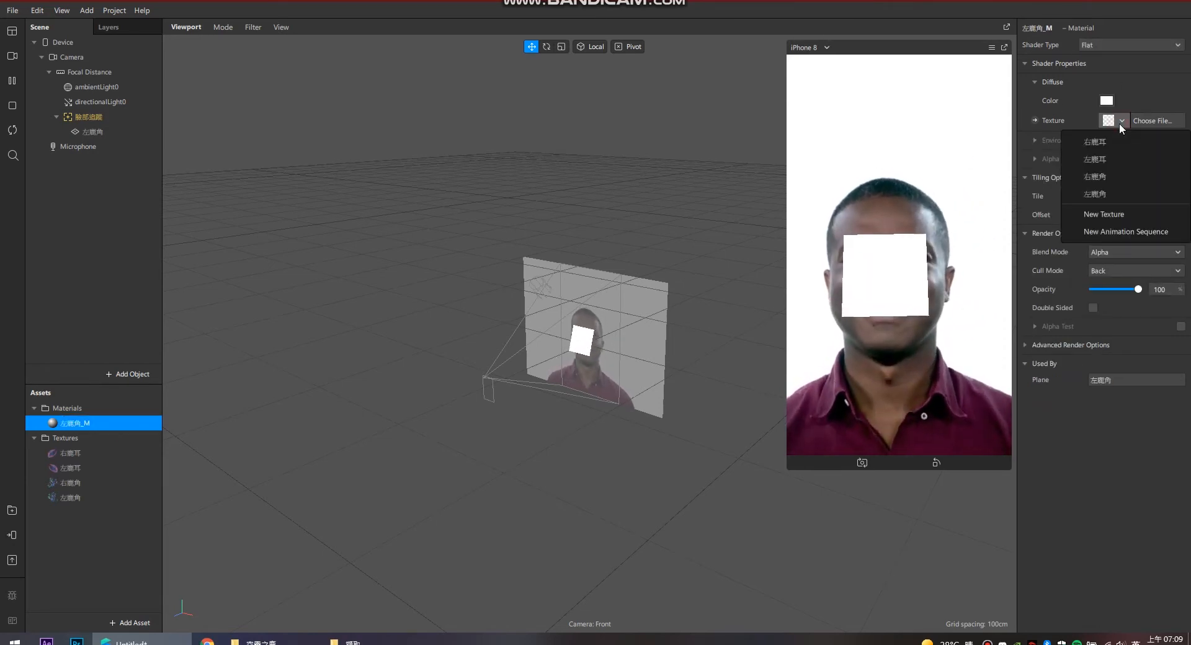
click(1119, 194)
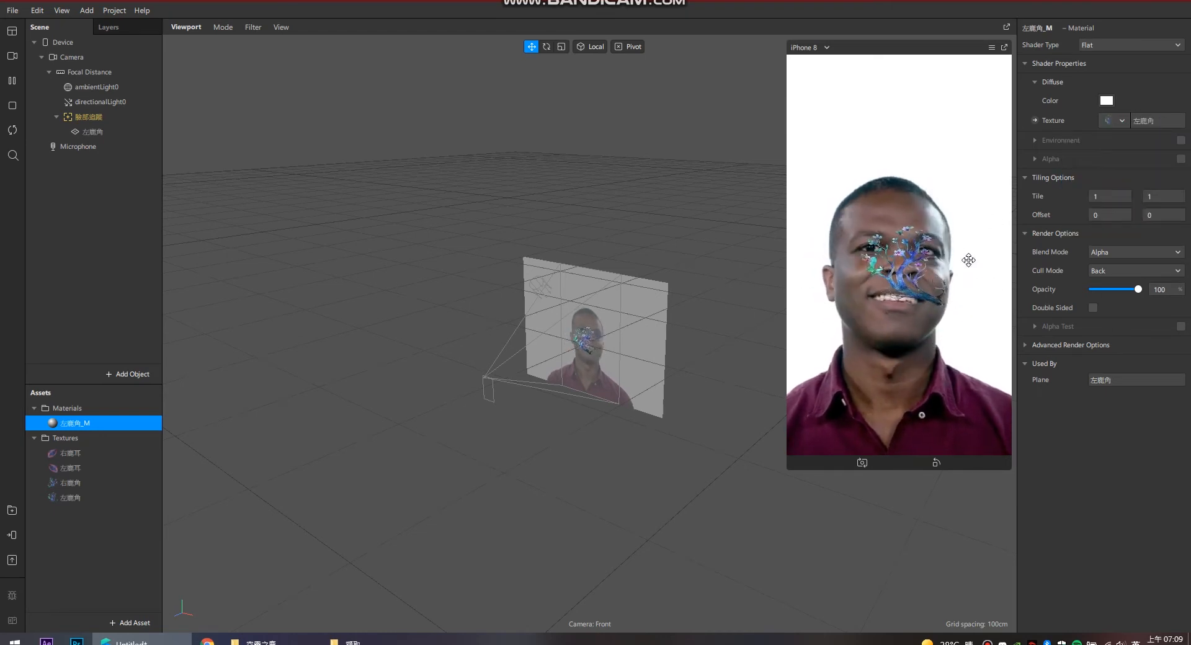
- Disable Use Depth Test and Write to Depth in the 左鹿角_M material's advanced render options
click(1029, 345)
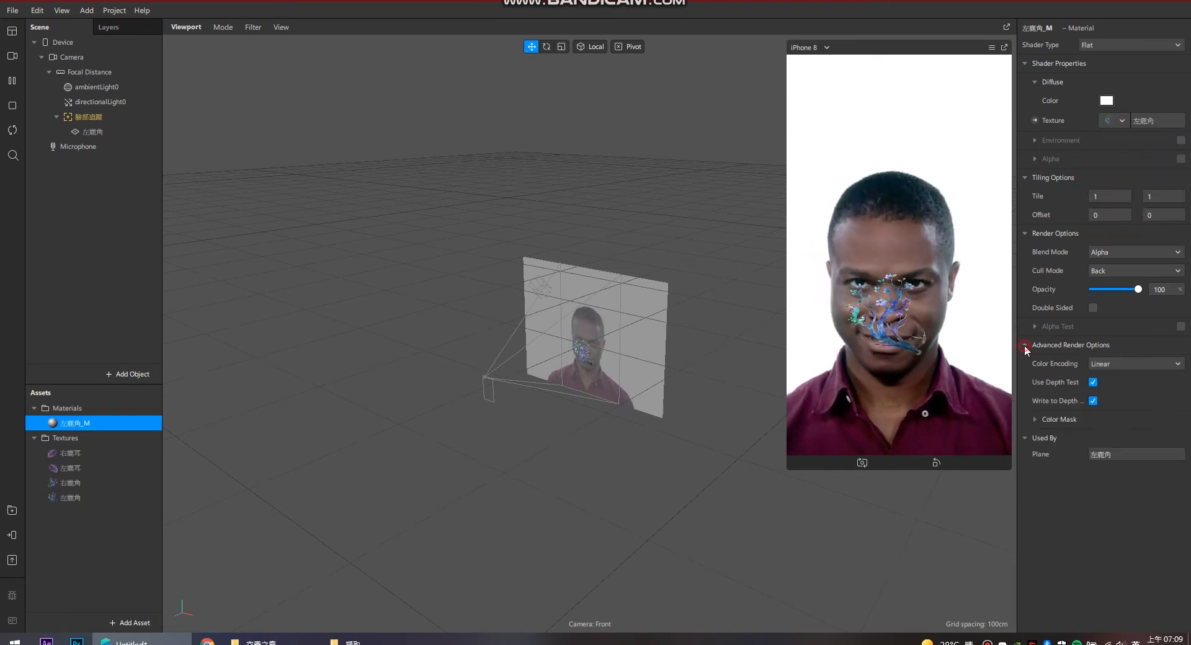
click(1093, 383)
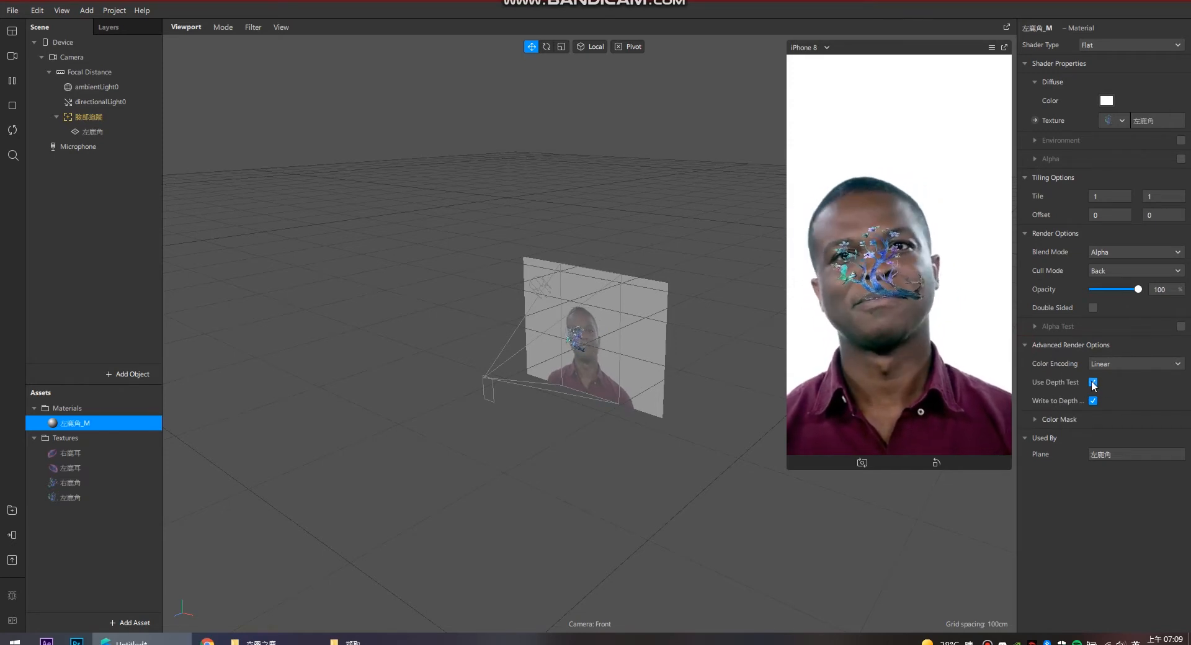
click(1094, 401)
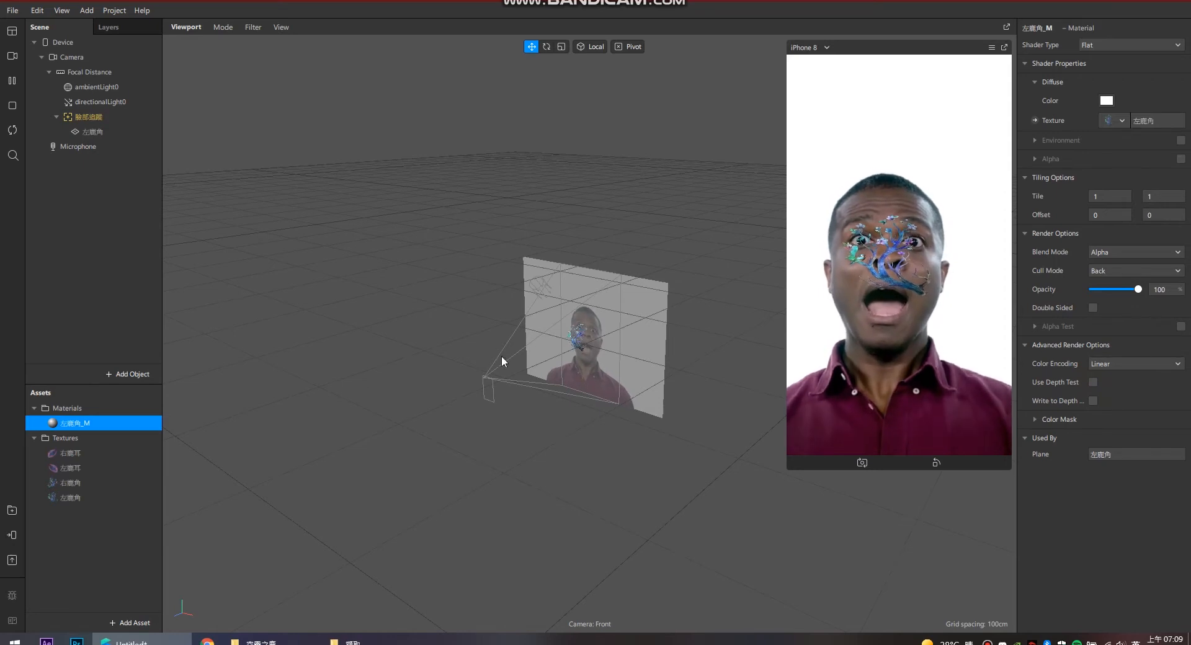
- Check the 左鹿角 texture's dimensions and scale the 左鹿角 plane to match, with X 0.626 and Y 0.973
click(83, 497)
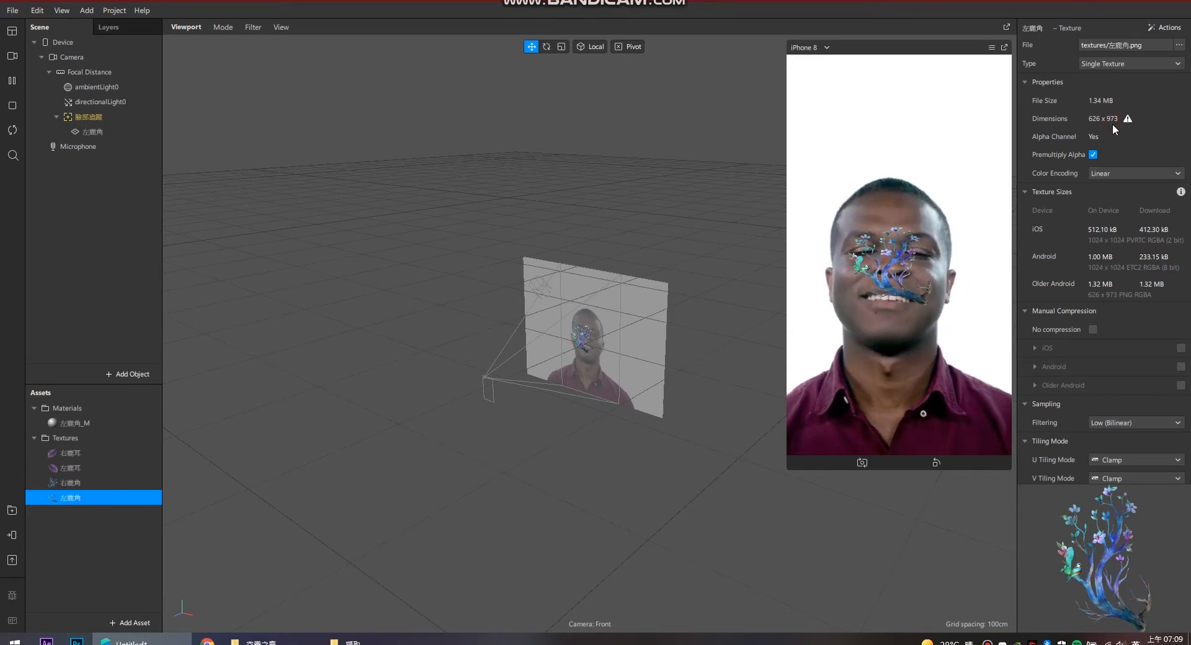
click(141, 134)
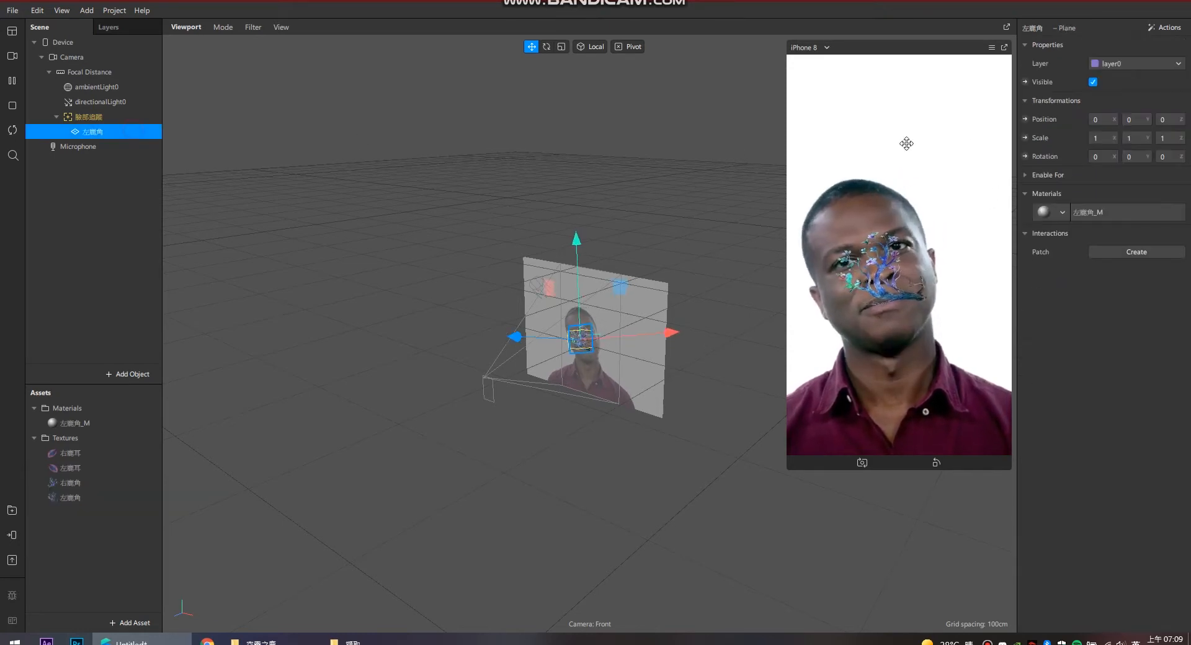
text(0)
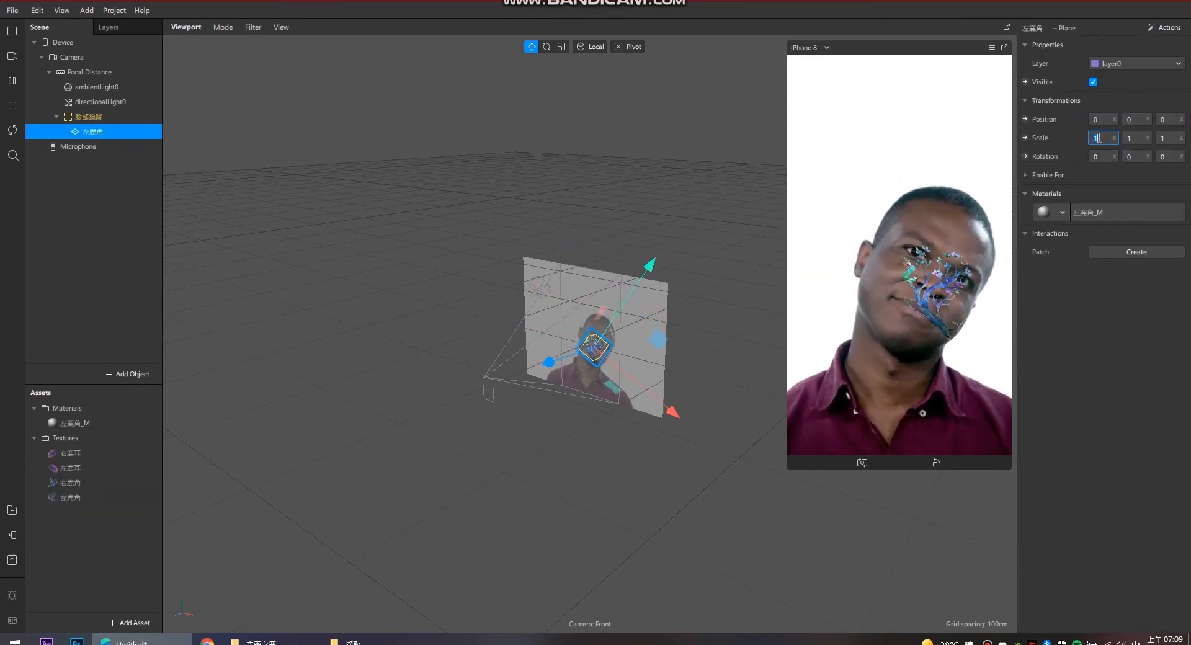
text(.626)
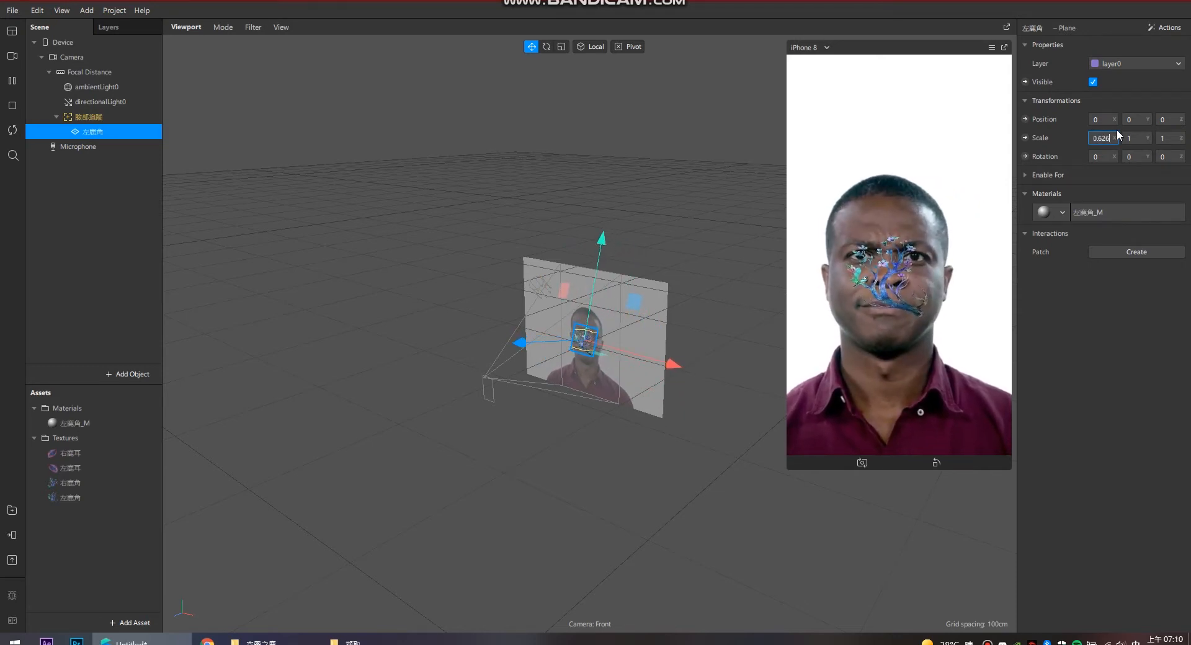
key(Tab)
text(0.973)
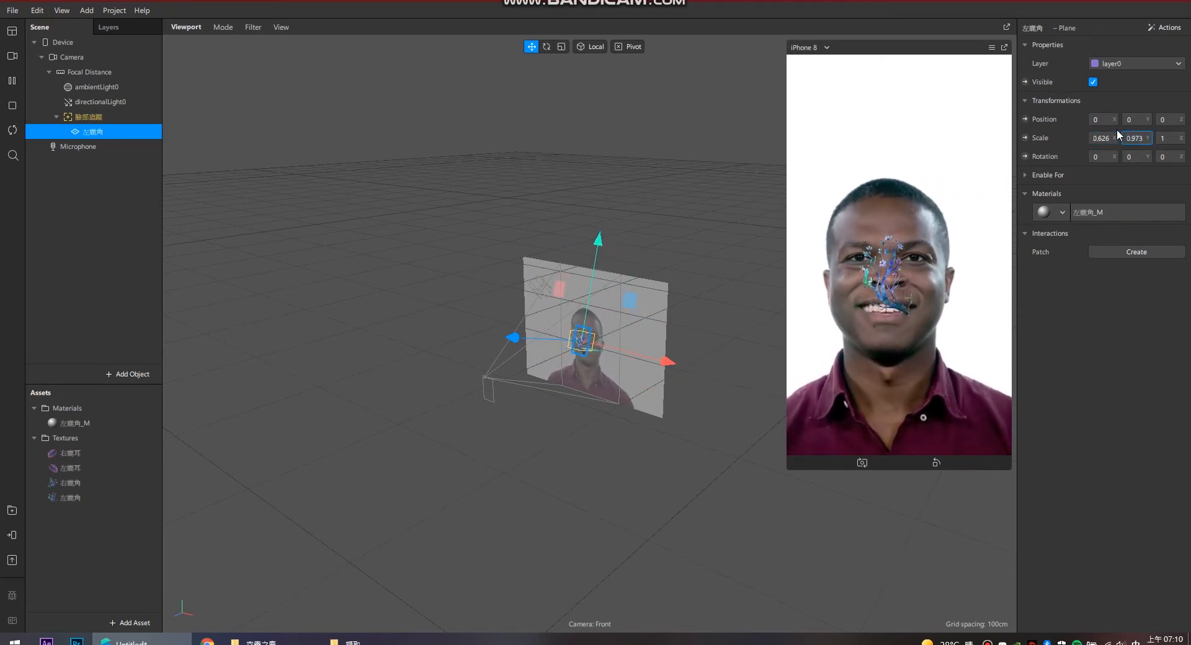
- Pause the preview, enlarge the 左鹿角 plane to about 1.071 by 1.665, and move it above the forehead, around X -0.10, Y 0.149, Z -0.04
key(Return)
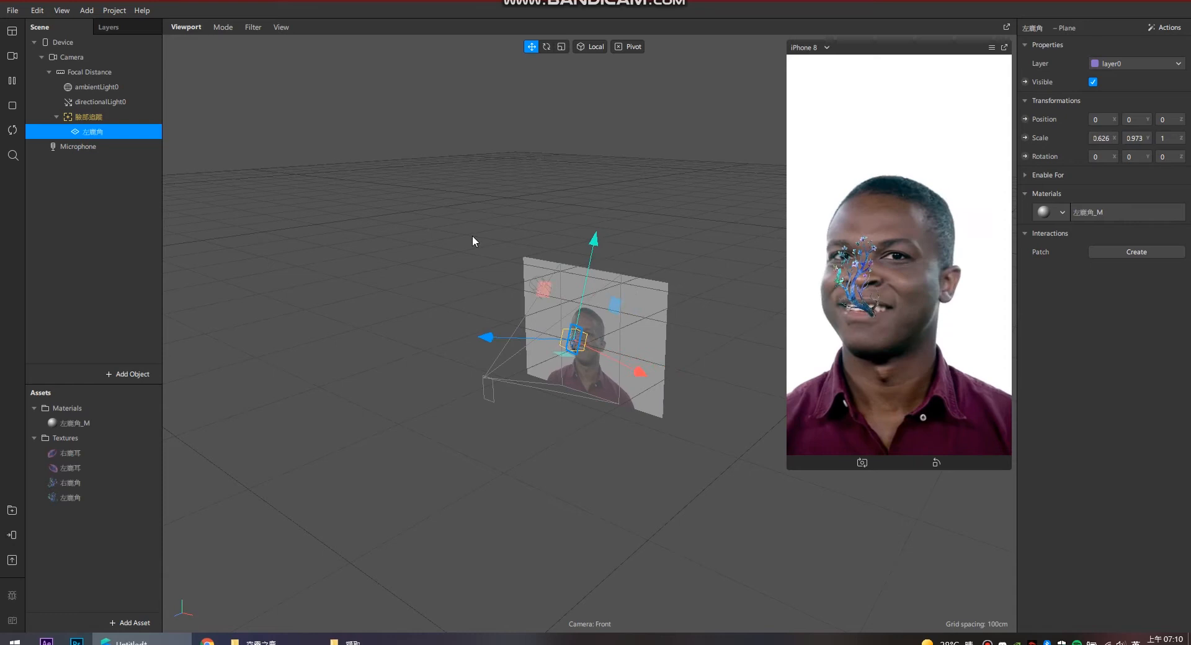
click(17, 82)
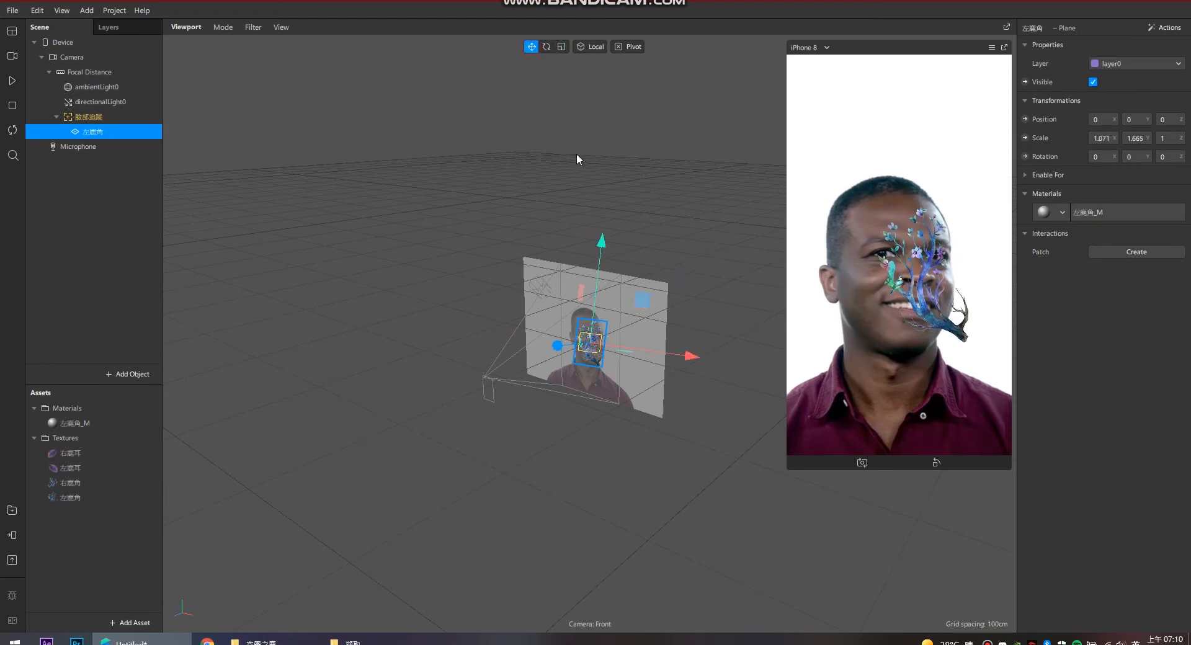
drag(683, 354, 661, 353)
drag(575, 286, 582, 243)
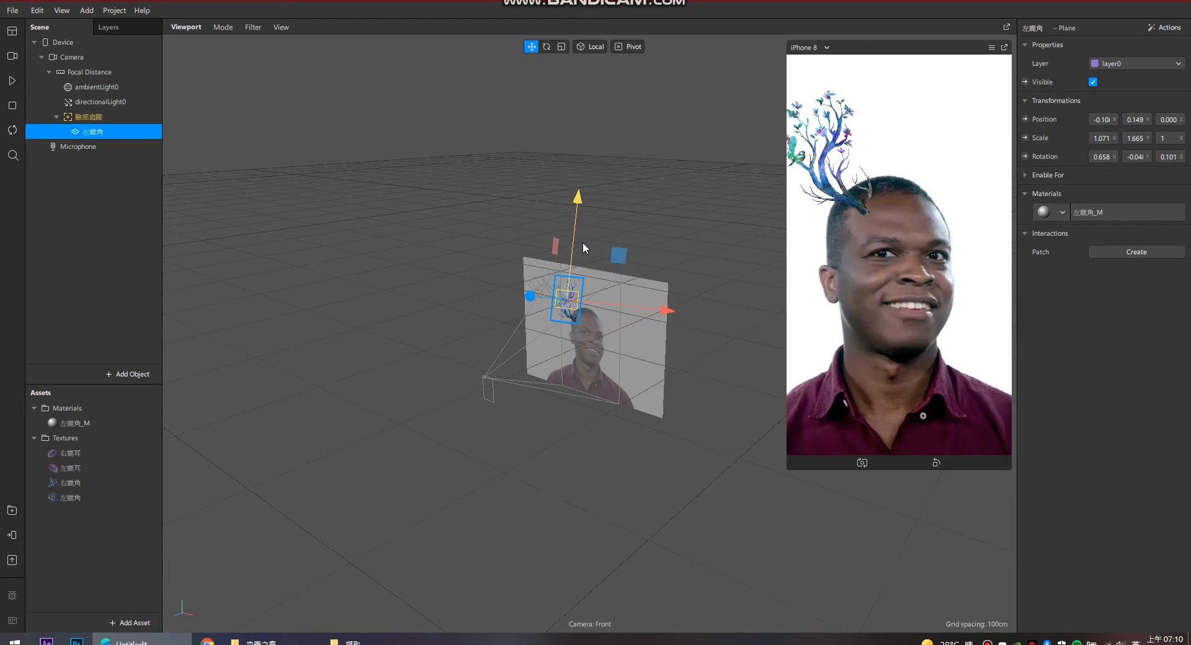
drag(531, 297, 550, 303)
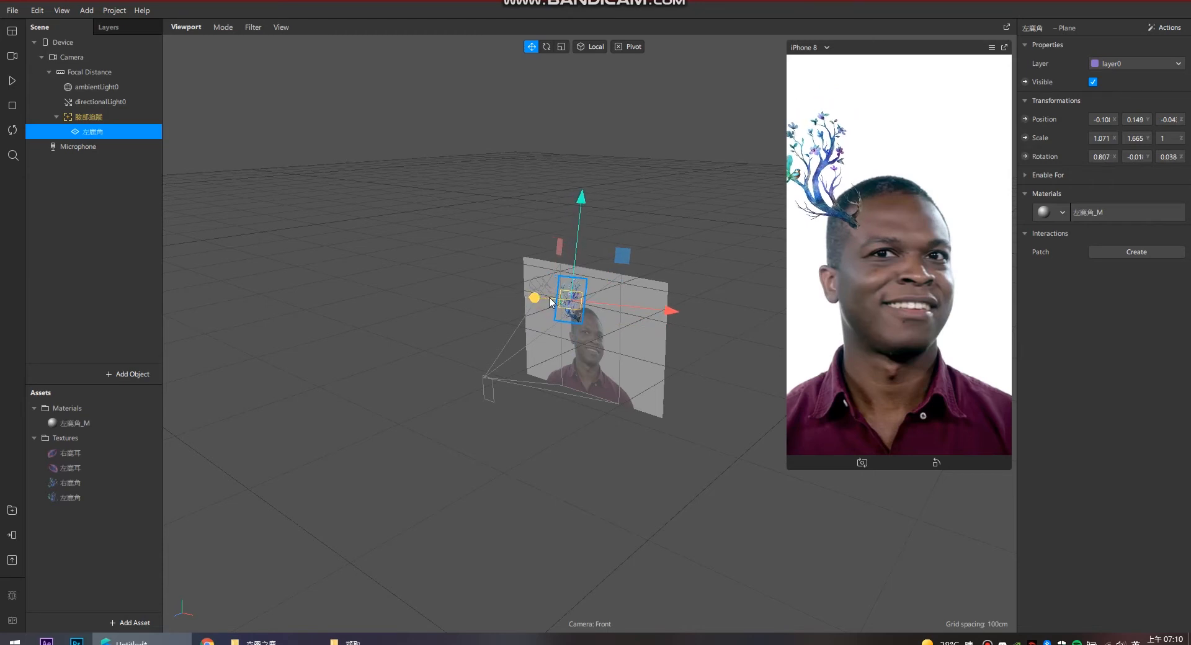
- Play the preview to a front-facing pose, pause it, then enlarge the 左鹿角 plane to about 1.255 by 1.950 and raise it to Y 0.181
click(12, 80)
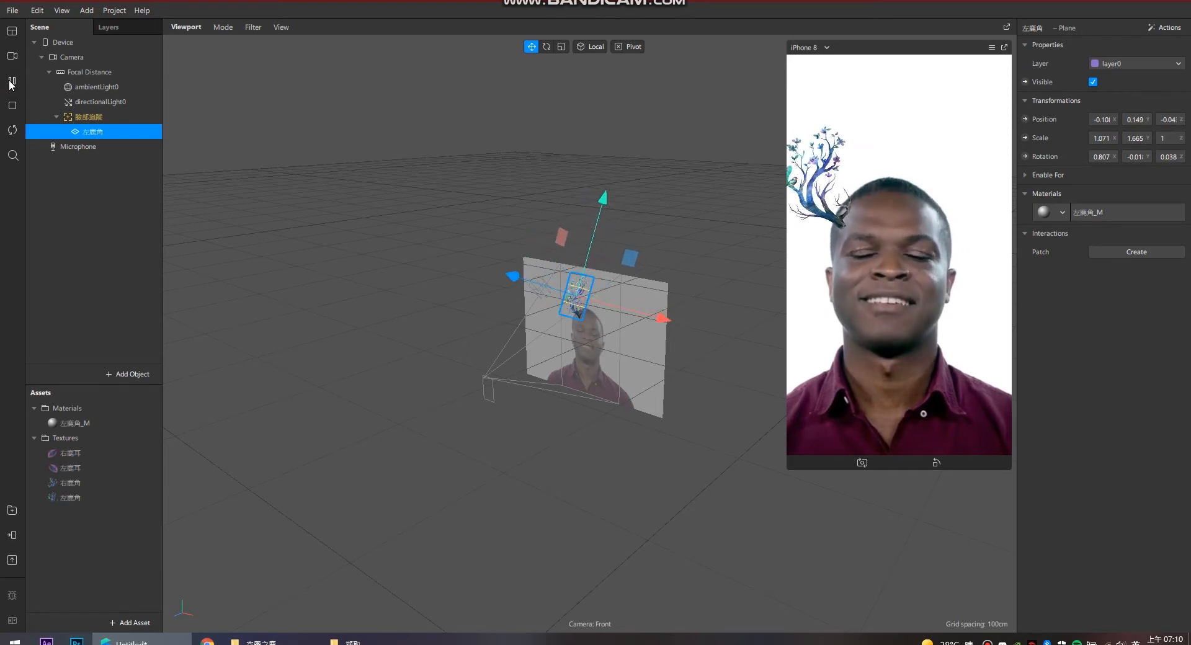
click(11, 80)
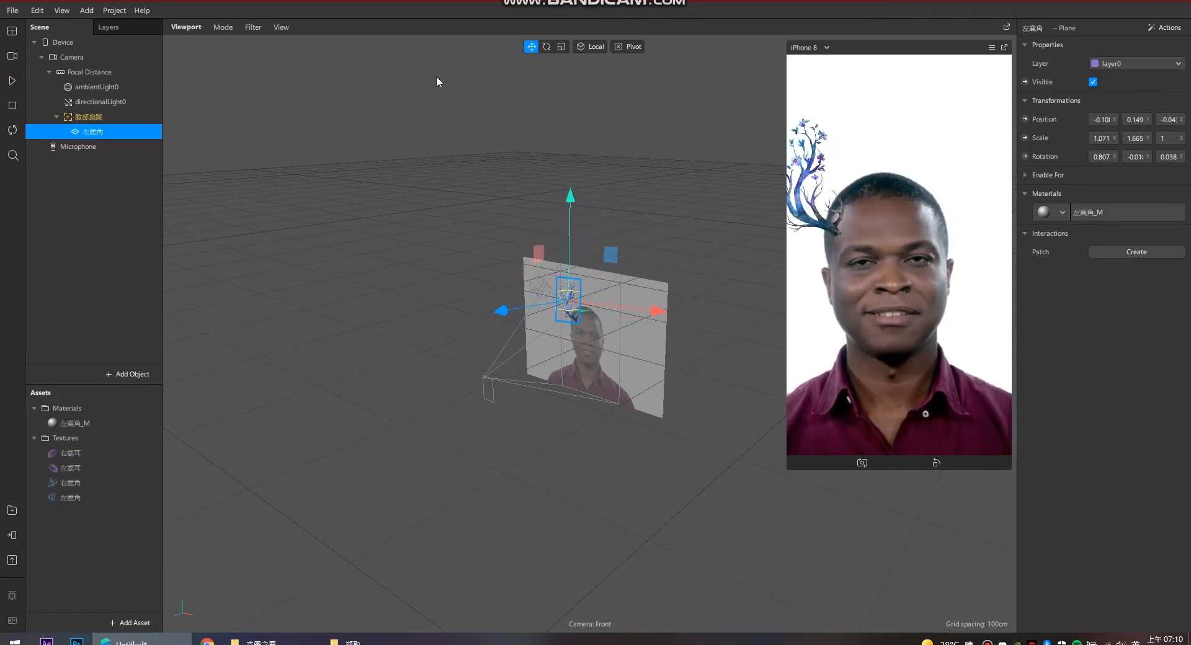
drag(613, 255, 624, 249)
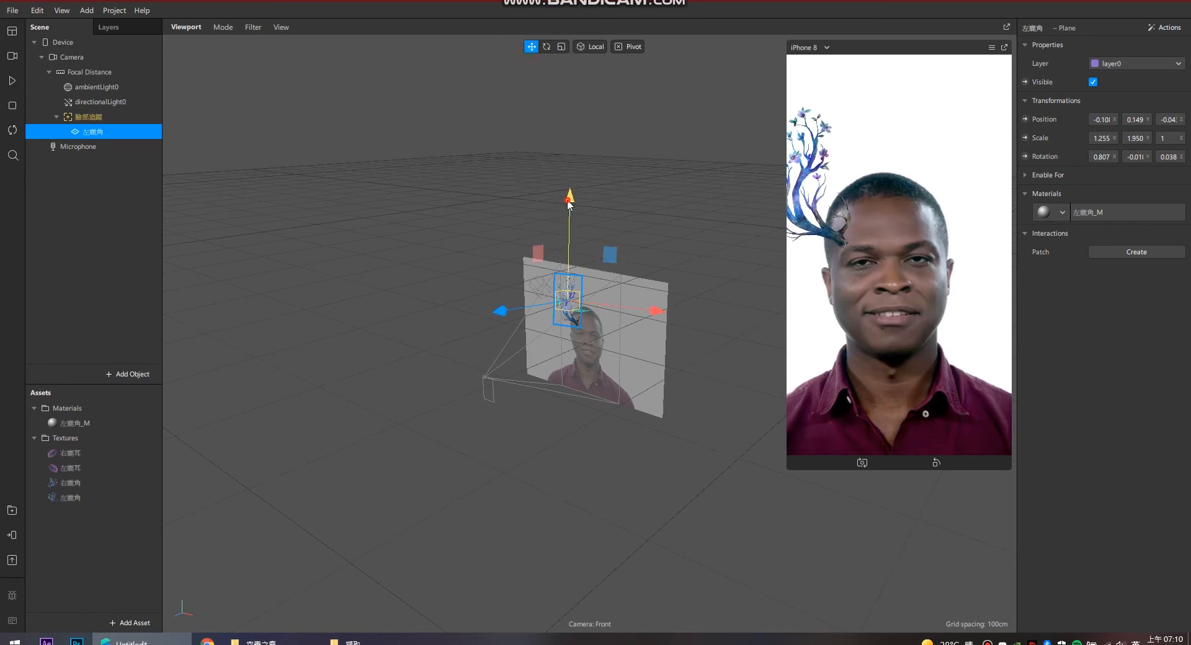
drag(570, 205, 573, 197)
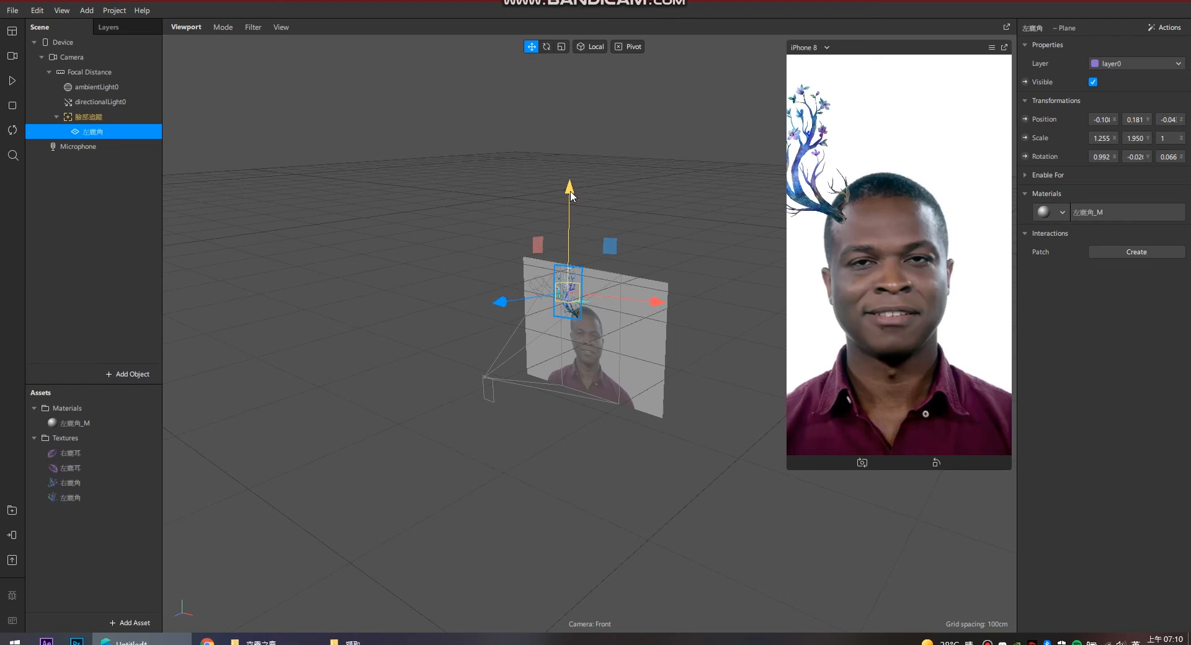
- Add a second plane under the 臉部追蹤 face tracker and rename it 右鹿角
click(127, 118)
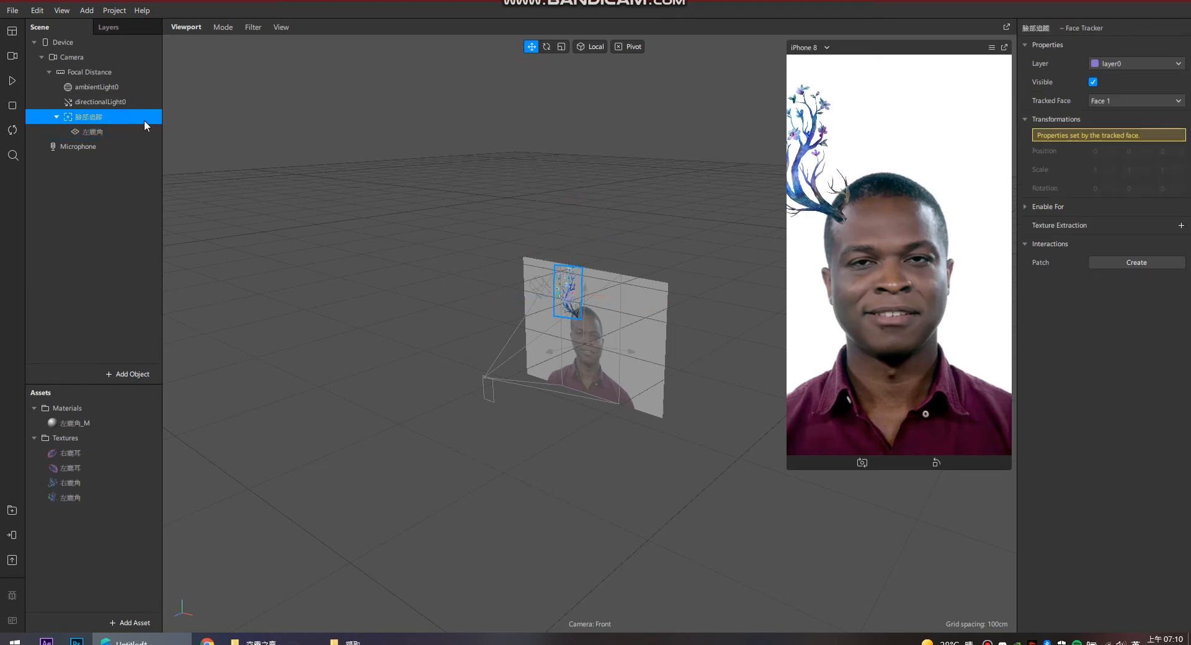
right_click(99, 121)
mouse_move(126, 132)
click(254, 205)
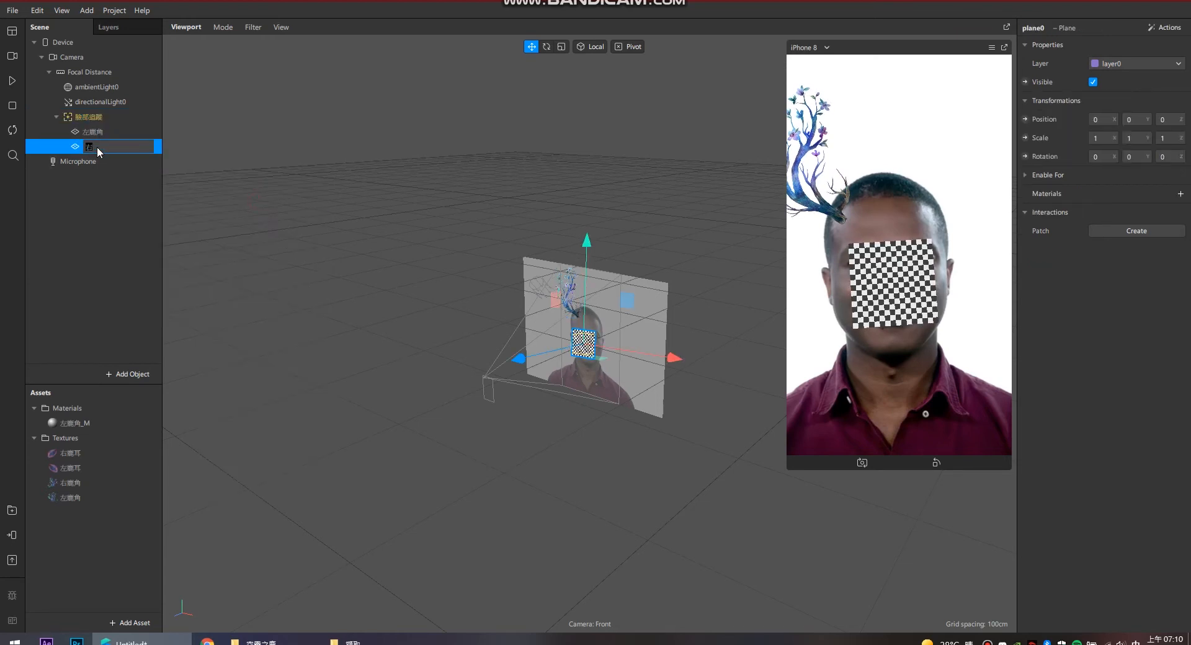
text(角)
key(Return)
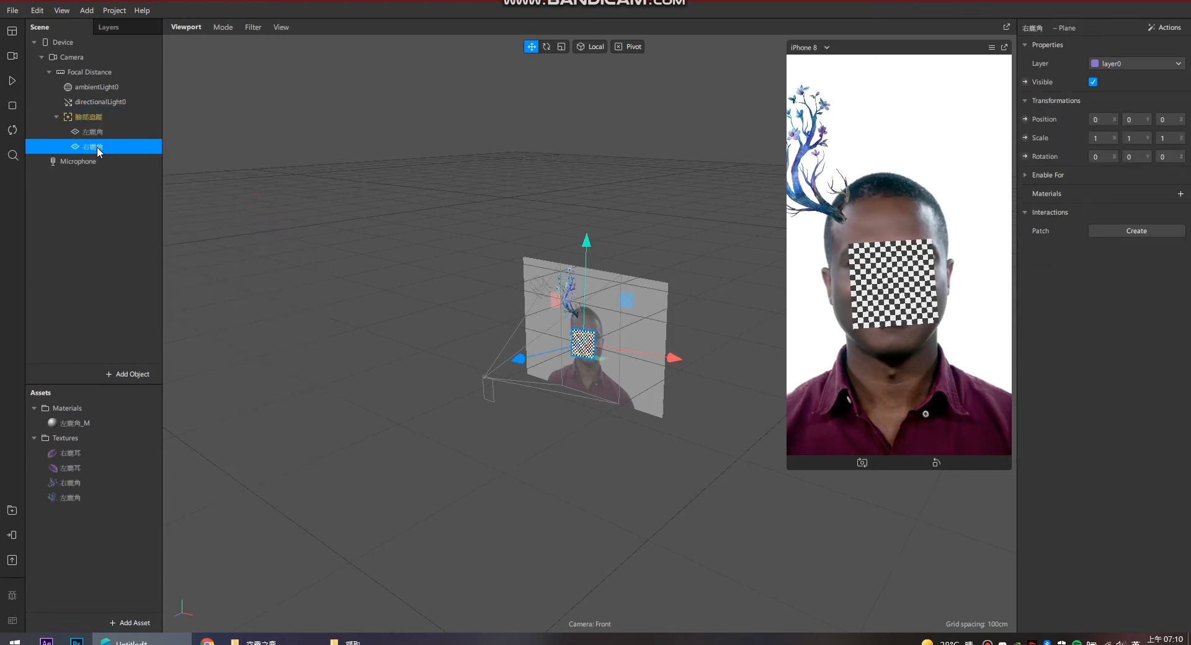
- Create a new material on the 右鹿角 plane, named 右鹿角_M, with Flat shading and 右鹿角 as its diffuse texture
click(1181, 194)
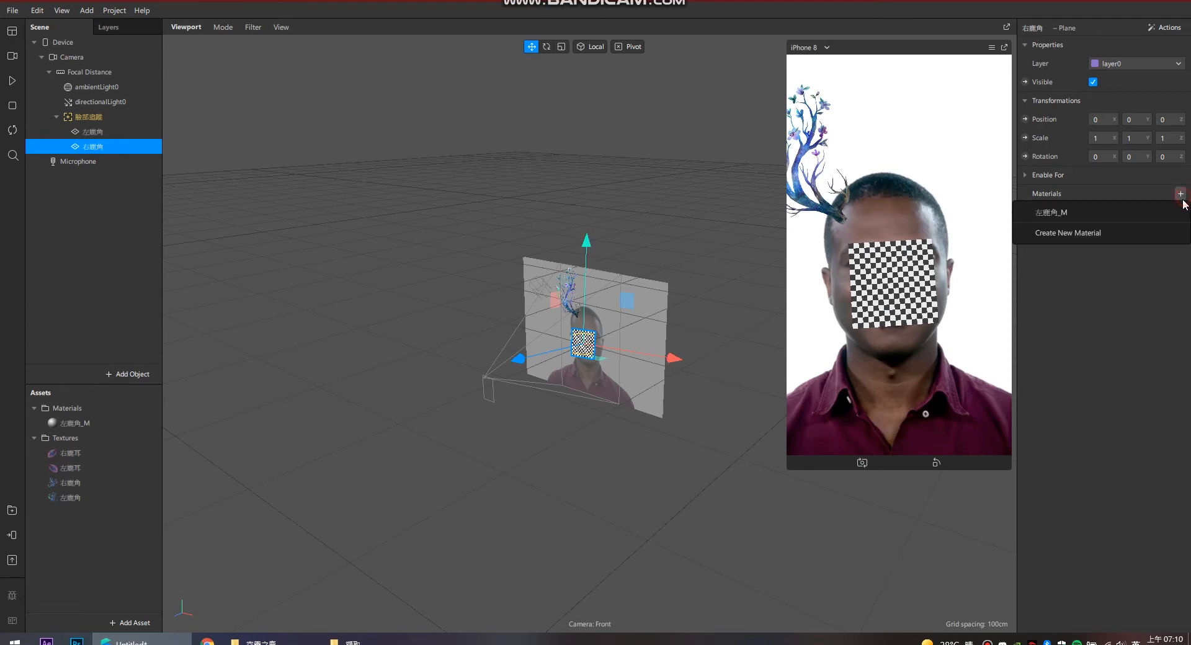
click(1156, 231)
click(1128, 217)
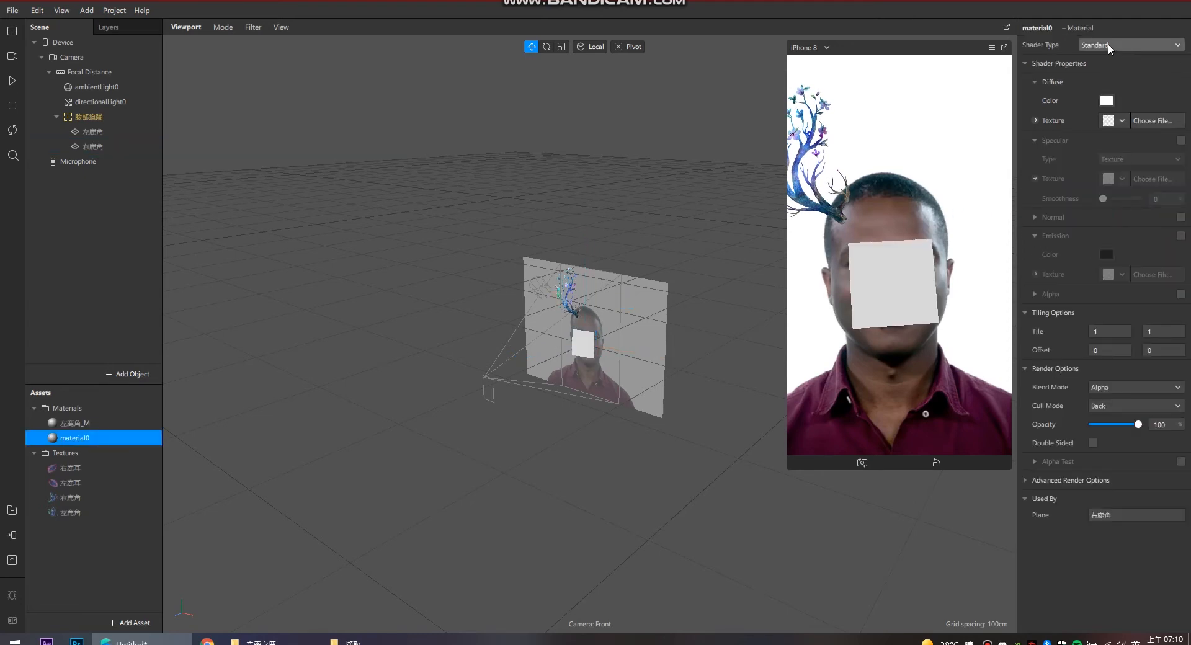
click(1107, 43)
click(1099, 83)
click(1123, 120)
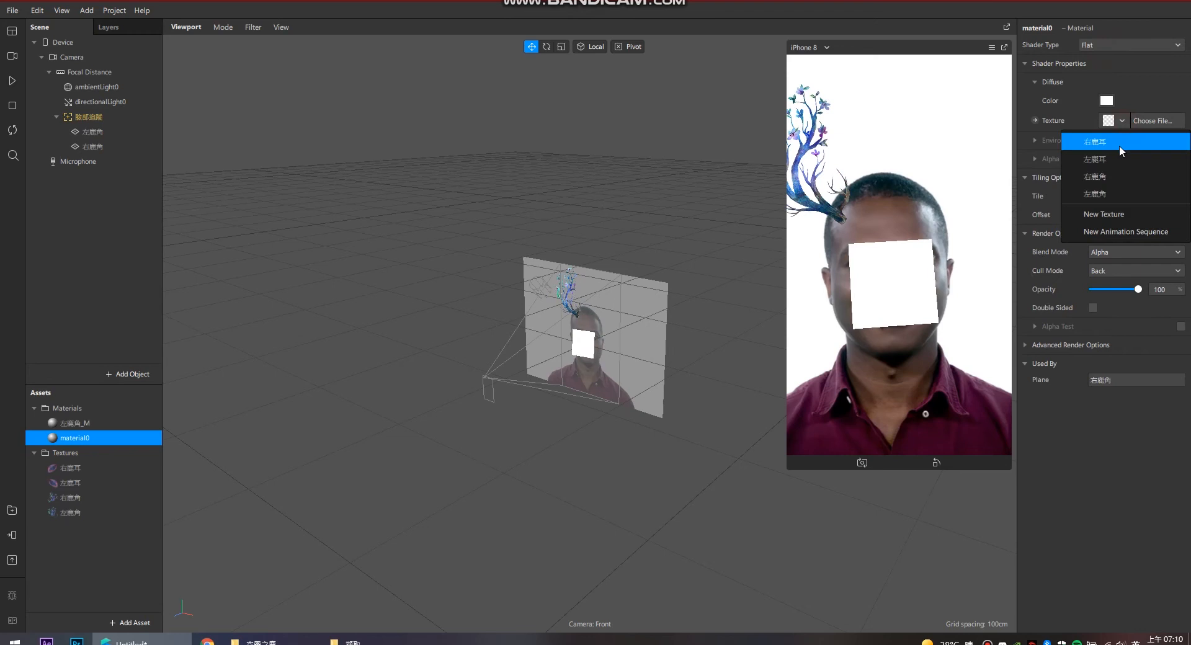
click(1114, 177)
text(角_M)
key(Return)
- Check the 右鹿角 texture's dimensions and scale the 右鹿角 plane to match its proportions, with X 0.603
click(92, 498)
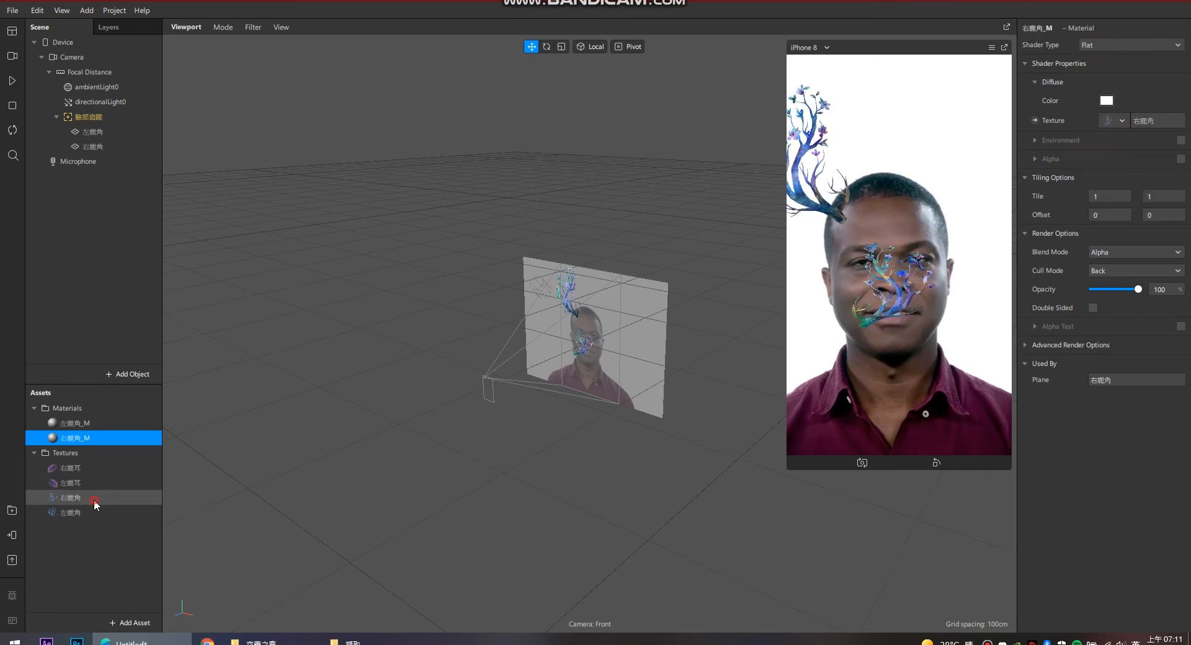
click(142, 147)
click(1112, 136)
text(0.603)
key(Tab)
text(.9)
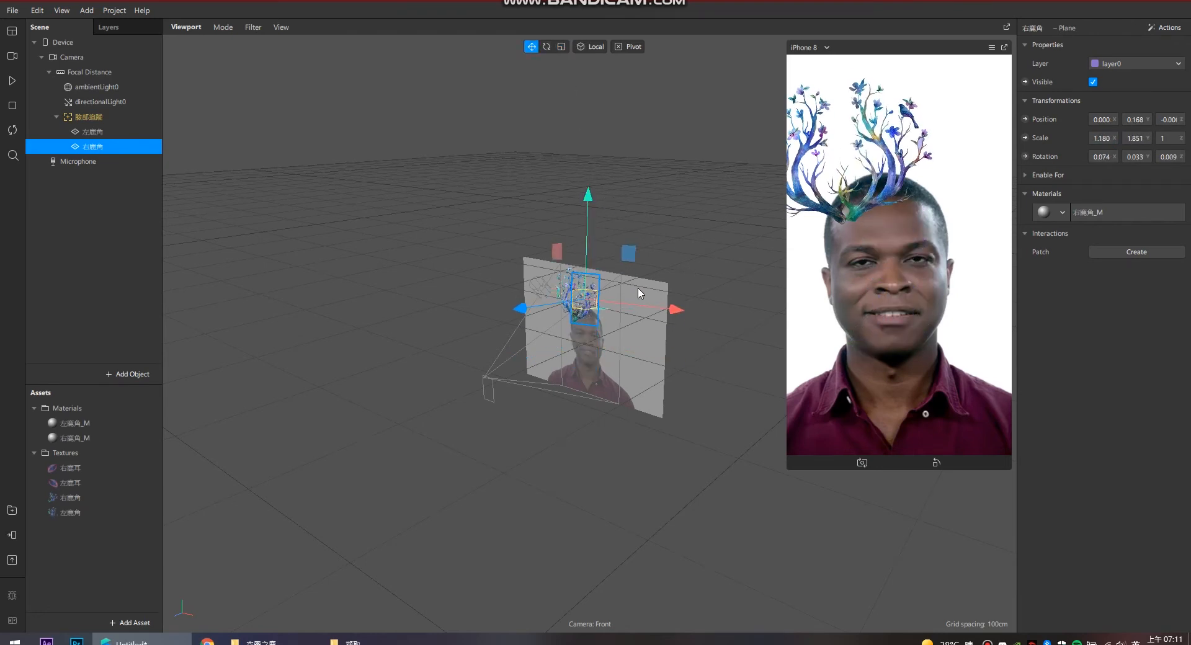
- Move the 右鹿角 plane opposite the first antler, around X 0.101, Y 0.191, Z -0.08, and scale it to about 1.277 by 2.004
drag(641, 305, 660, 307)
drag(578, 310, 593, 308)
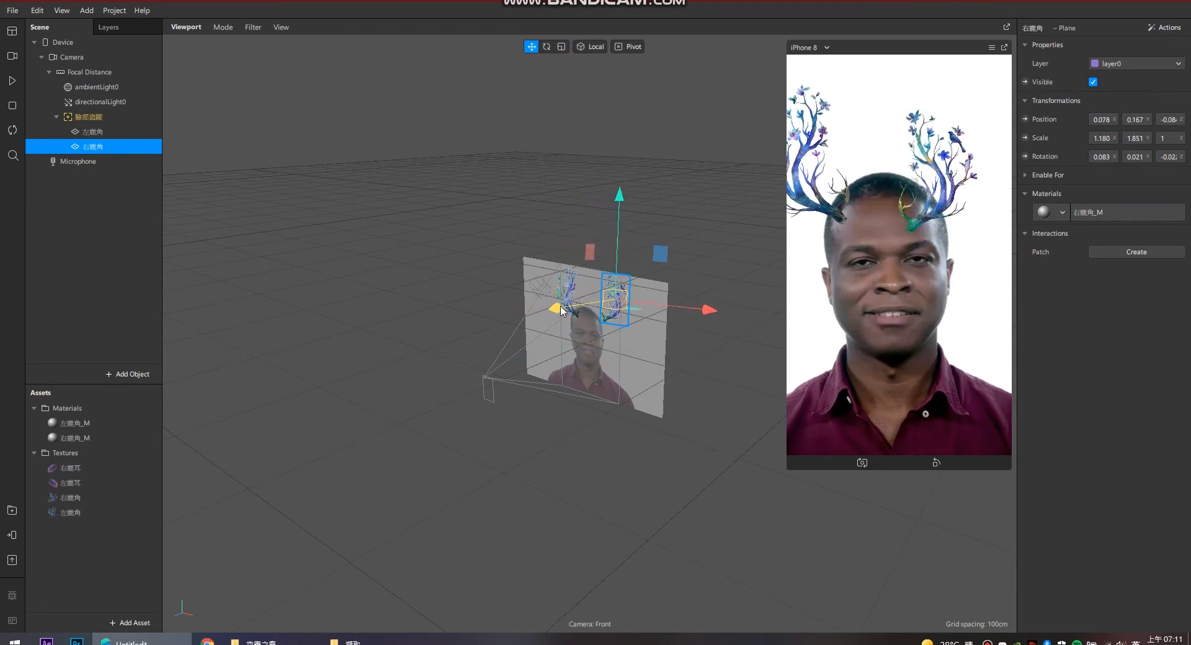
drag(618, 245, 618, 238)
drag(651, 300, 658, 301)
click(562, 46)
drag(661, 258, 663, 250)
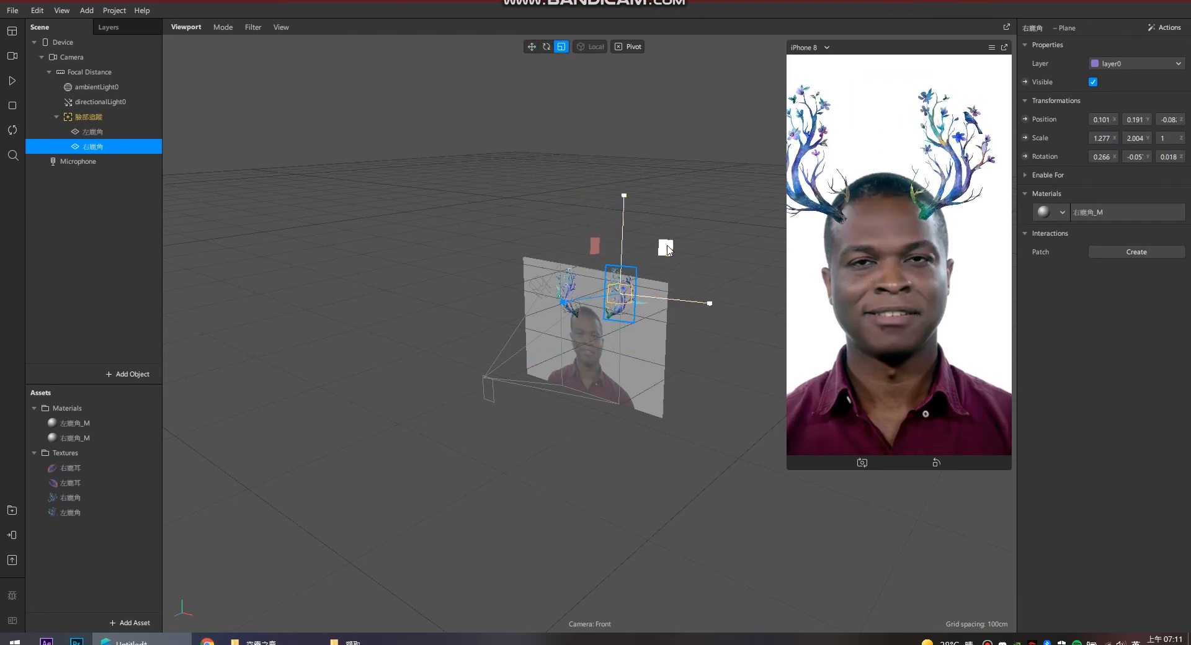
- Check the advanced render options of the 右鹿角_M material
click(75, 437)
click(1070, 345)
click(1070, 345)
- Add a third plane under the 臉部追蹤 face tracker and rename it 左鹿耳
right_click(106, 119)
mouse_move(136, 130)
click(246, 204)
double_click(102, 160)
key(shift)
text(ㄗㄨ)
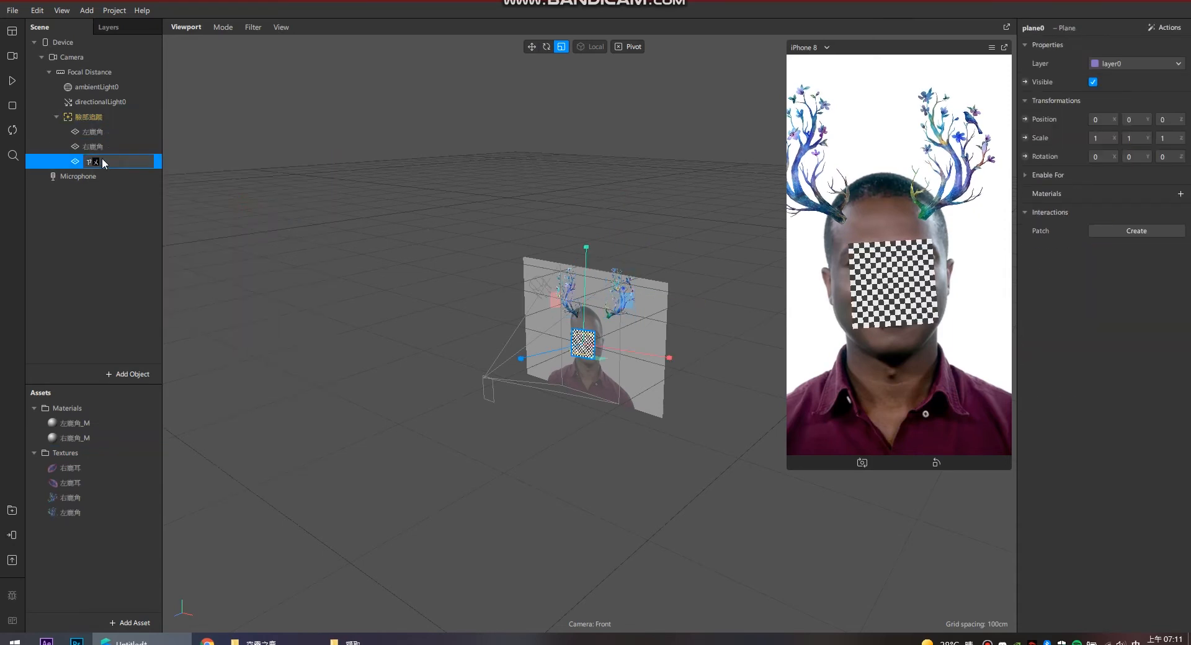
- Create a new Flat material on the 左鹿耳 plane with 左鹿耳 as its diffuse texture, and check its advanced render options
click(1181, 194)
click(1124, 205)
click(1124, 211)
click(1130, 45)
click(1120, 76)
click(1111, 121)
click(1101, 176)
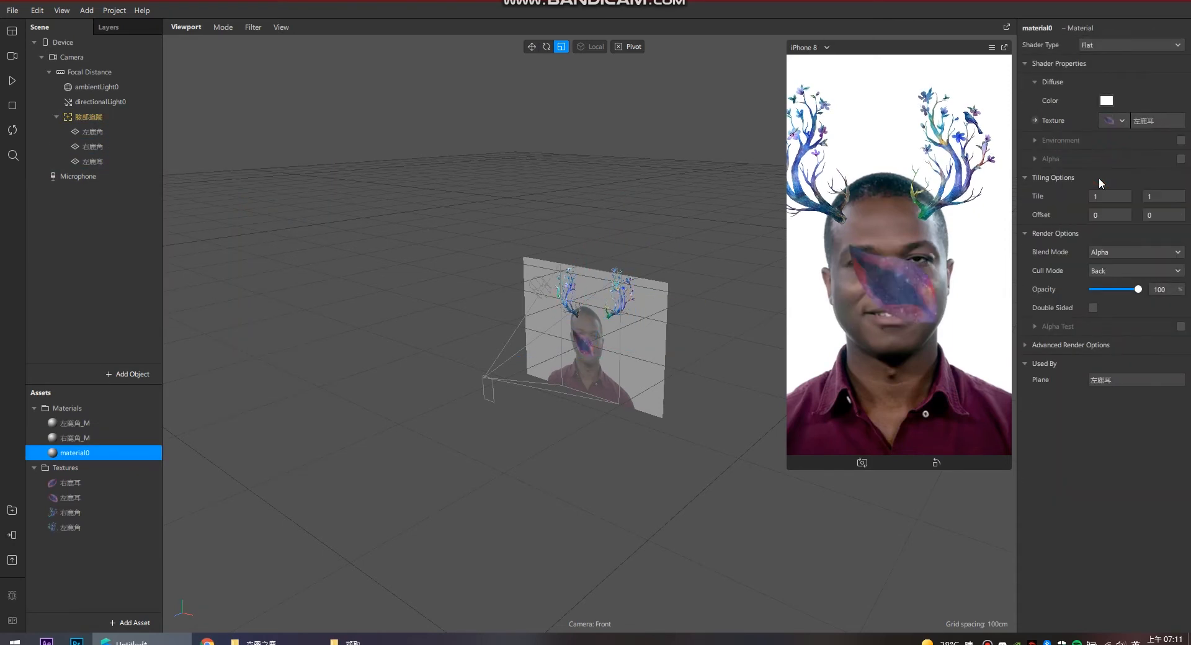
click(1072, 345)
click(1070, 345)
- Shrink the 左鹿耳 plane to about 0.429 and place it below the 左鹿角 antler's base, around X -0.07, Y 0.075
click(93, 162)
drag(617, 307, 603, 316)
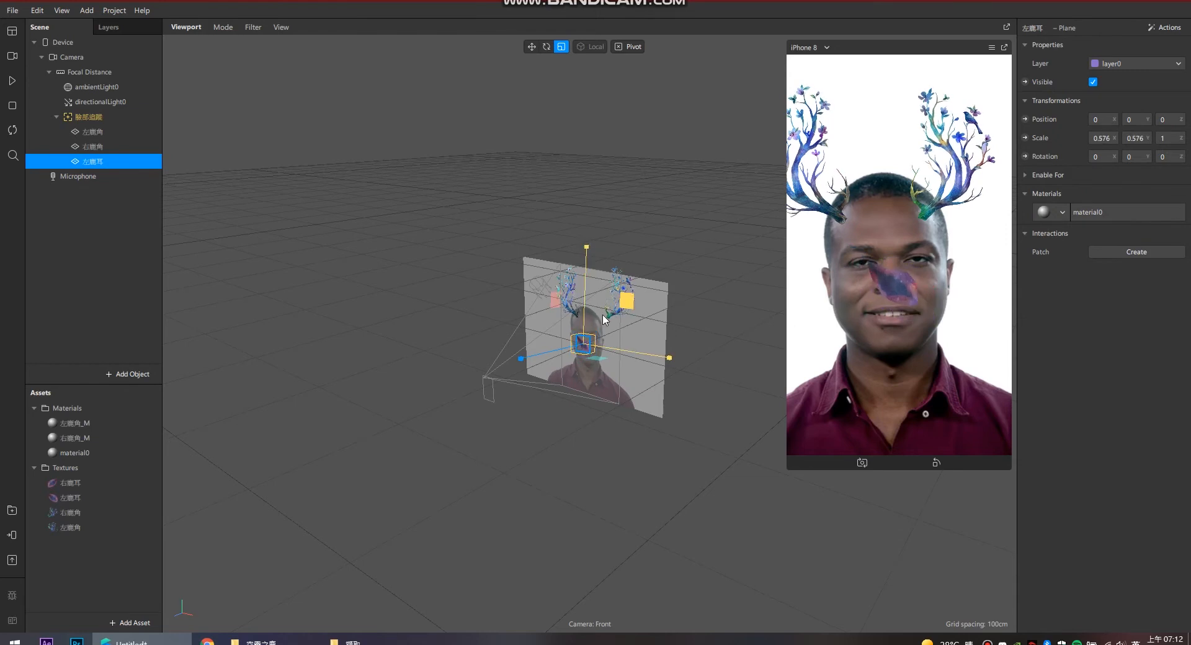
click(532, 46)
drag(638, 350, 567, 325)
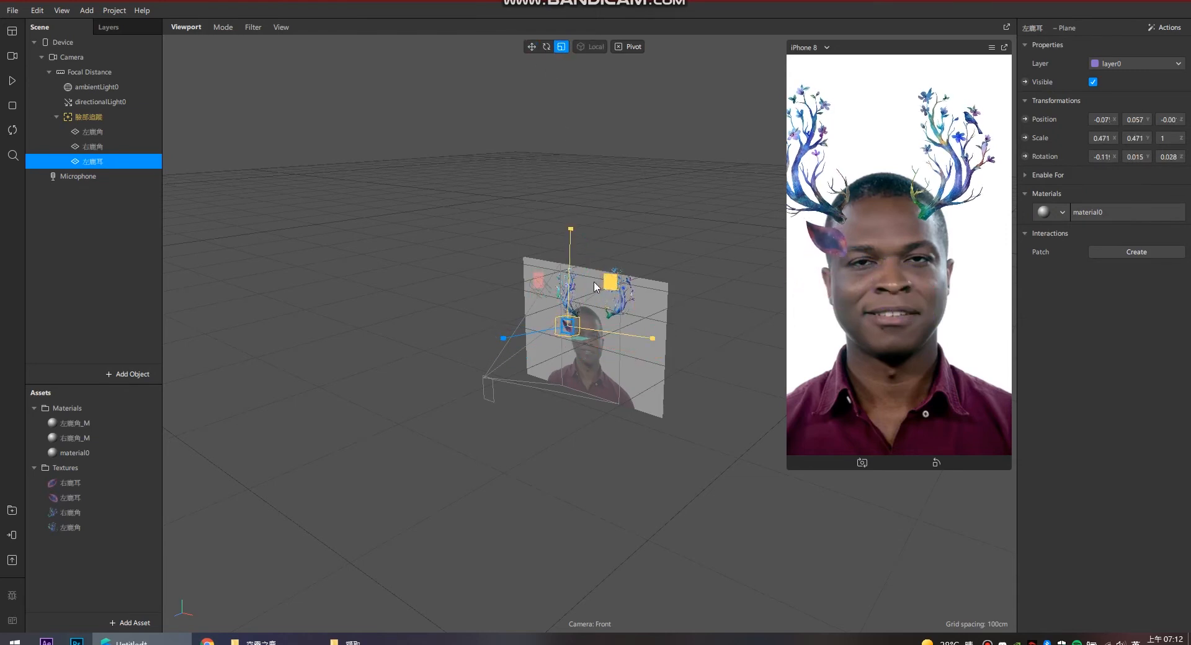
drag(569, 256, 569, 251)
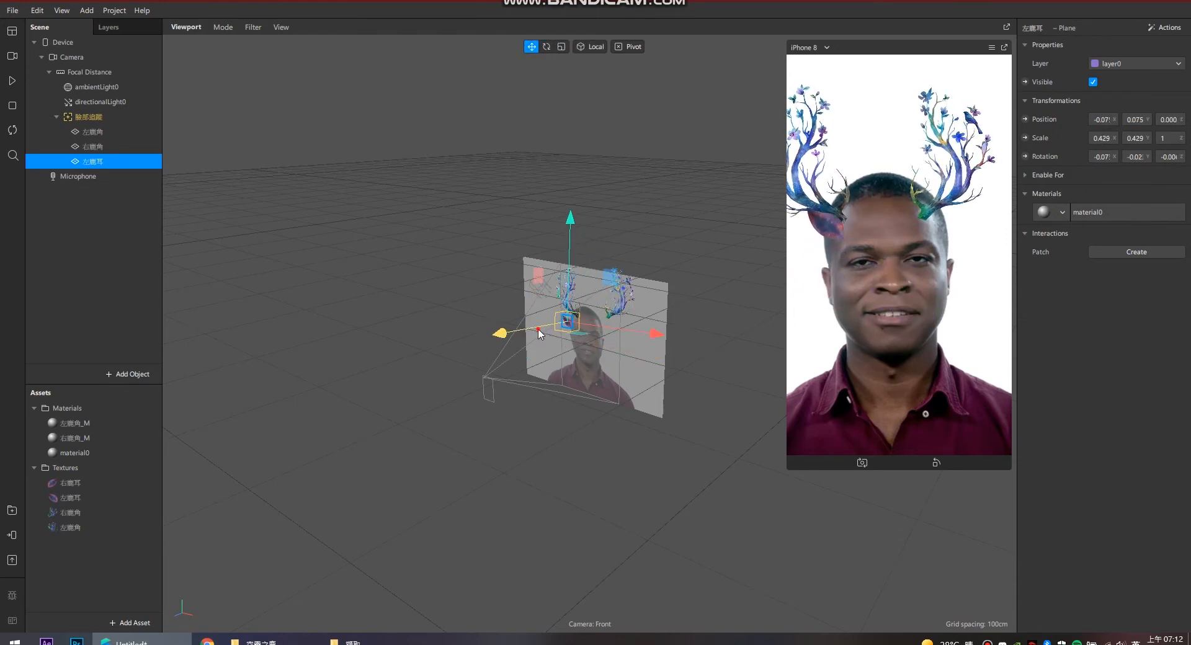
drag(539, 330, 542, 329)
- Add a fourth plane under the 臉部追蹤 face tracker and rename it 右鹿耳
right_click(98, 117)
mouse_move(128, 124)
click(251, 196)
double_click(105, 177)
text(右鹿耳)
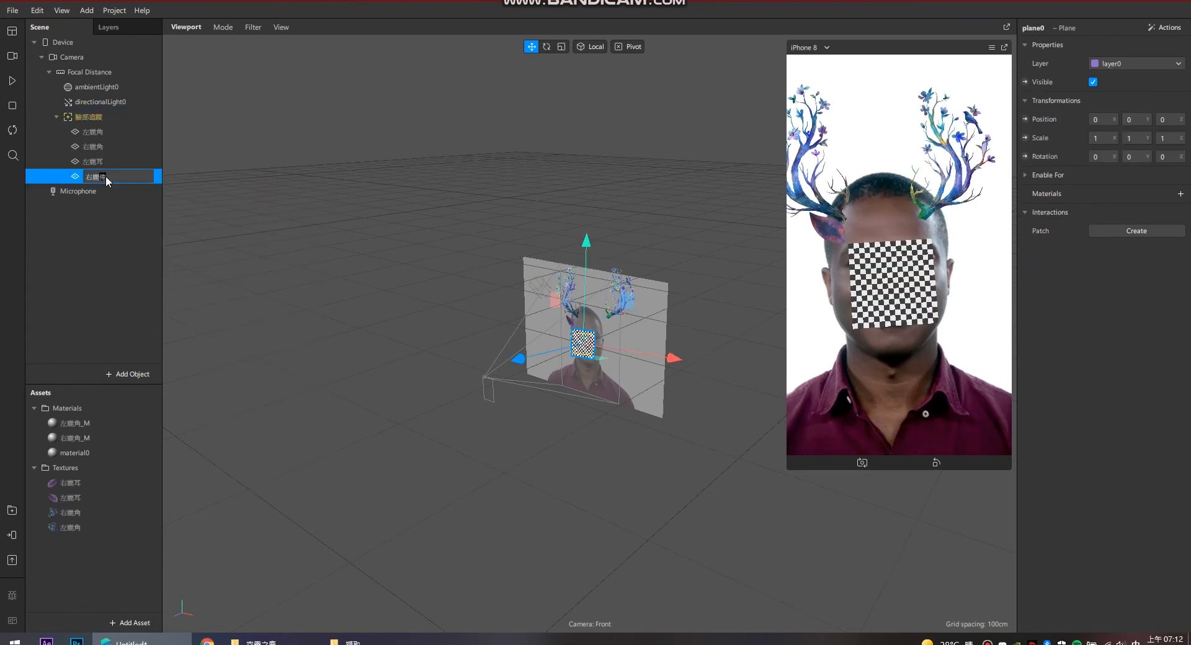
key(Return)
- Rename the 左鹿耳 plane's material as 左鹿耳_M
double_click(110, 449)
text(左鹿耳_M)
key(Return)
- Create a new material on the 右鹿耳 plane and rename it 右鹿耳_M
click(102, 177)
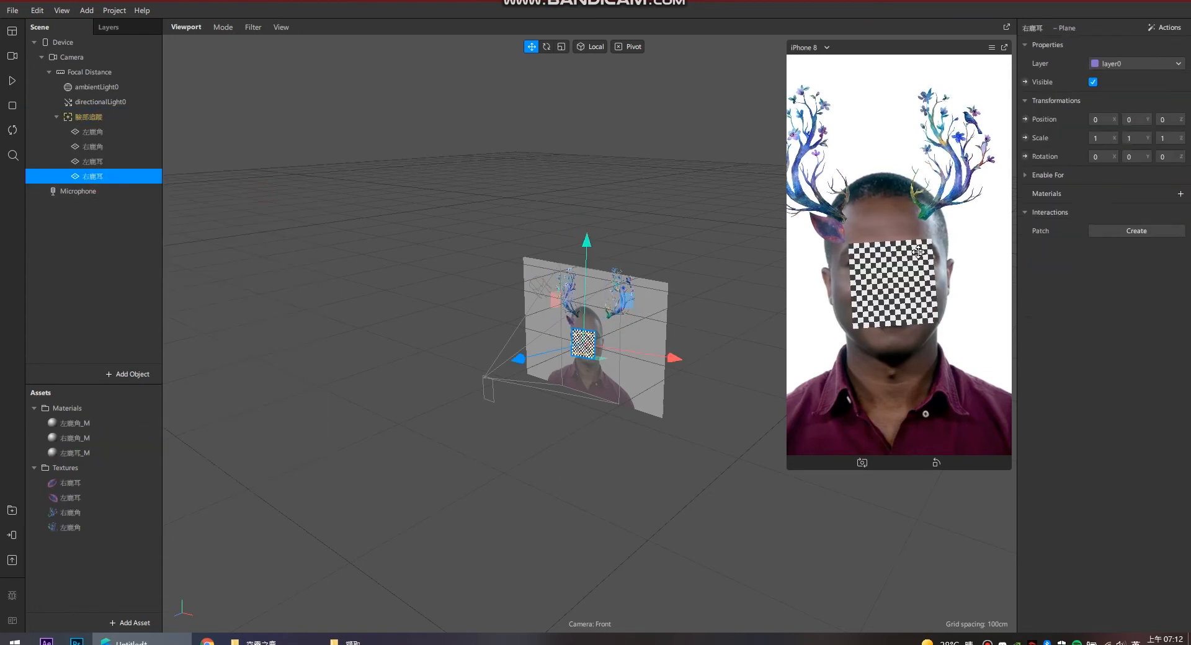
click(1181, 194)
click(1153, 266)
click(91, 470)
text(右)
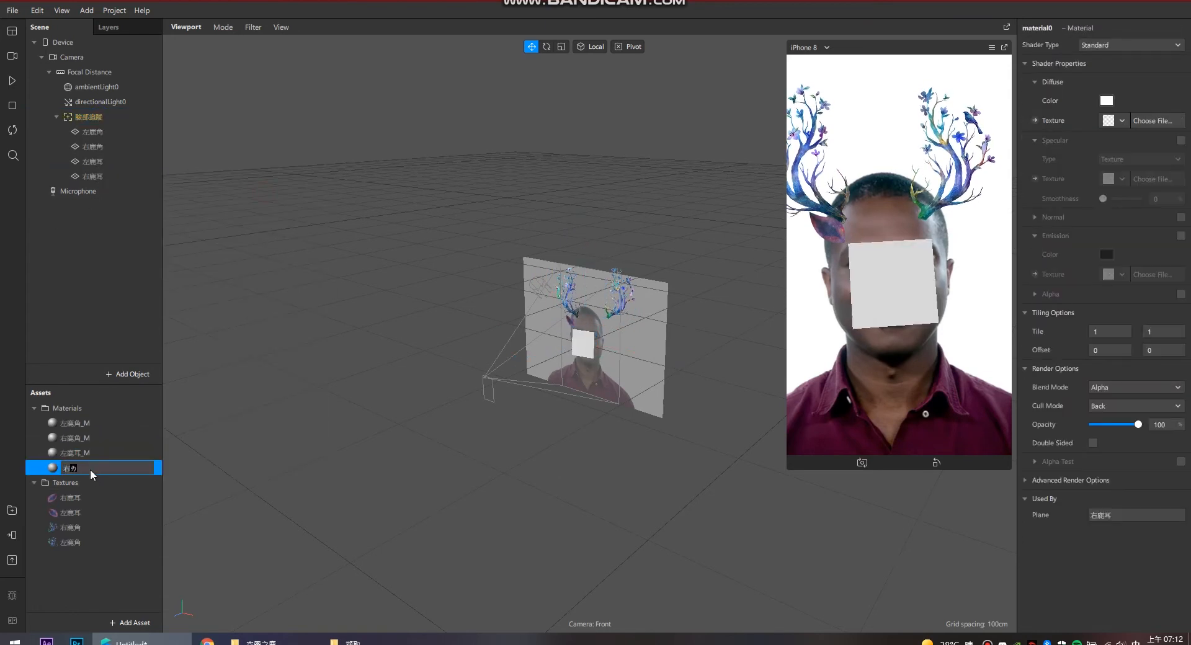
text(鹿耳_M)
key(Return)
- Set the 右鹿耳_M material's shader type to Flat and assign 右鹿耳 as its diffuse texture
click(1130, 45)
click(1123, 75)
click(1157, 121)
click(1139, 138)
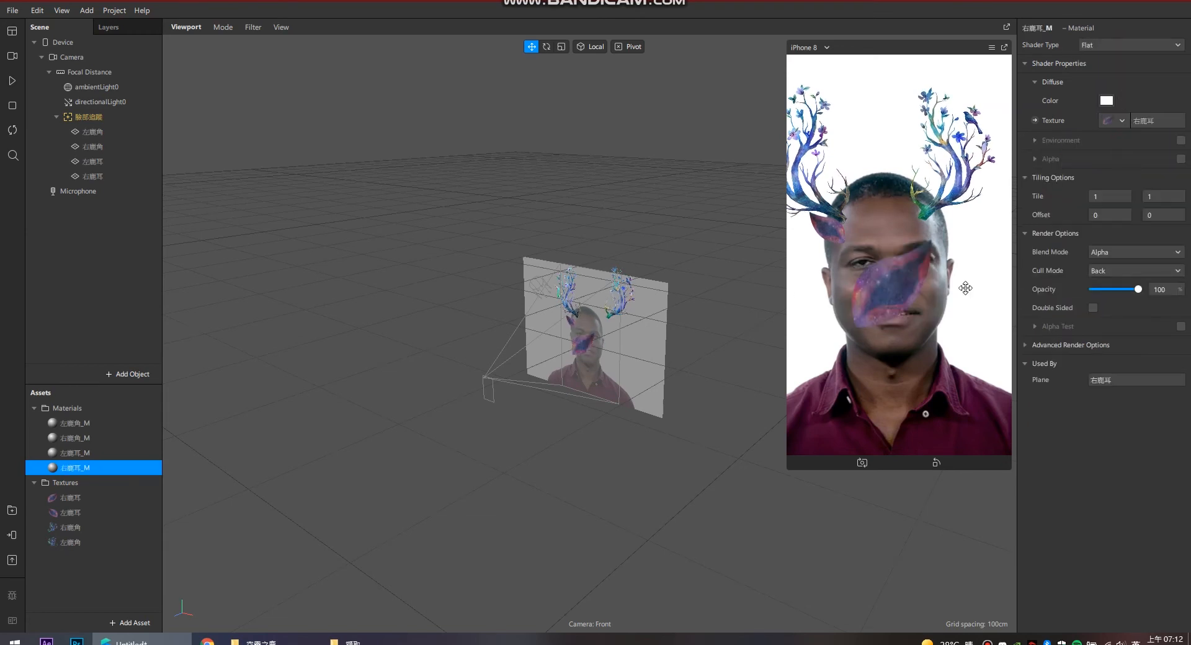
- Shrink the 右鹿耳 plane to about 0.439 and place it below the 右鹿角 antler's base, around X 0.078, Y 0.073, Z -0.04
click(965, 288)
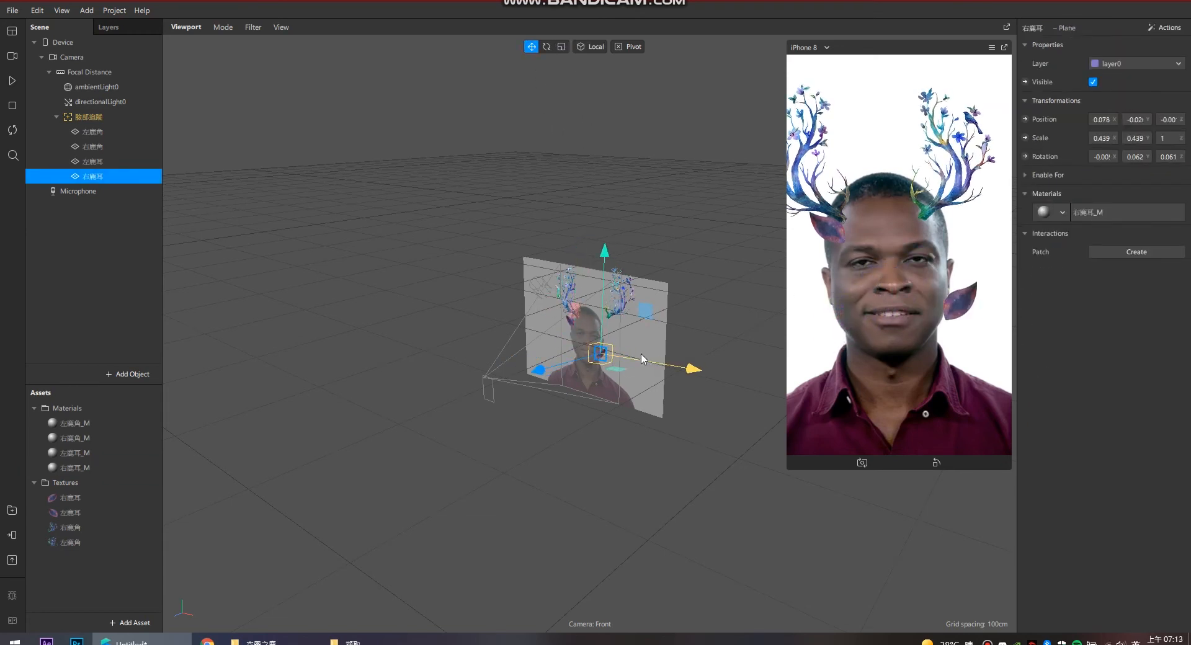
drag(604, 308, 610, 277)
drag(535, 343, 658, 338)
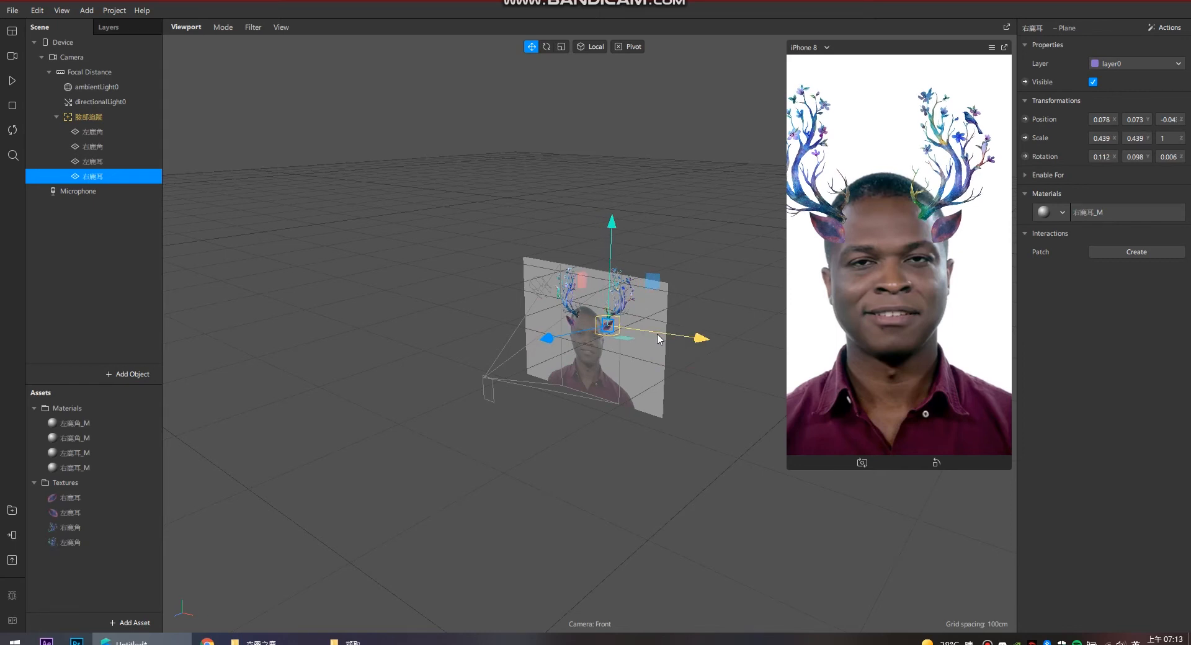
- Play the preview to another expression, pause it, and raise the 右鹿耳 plane to about Y 0.092
click(13, 82)
click(14, 81)
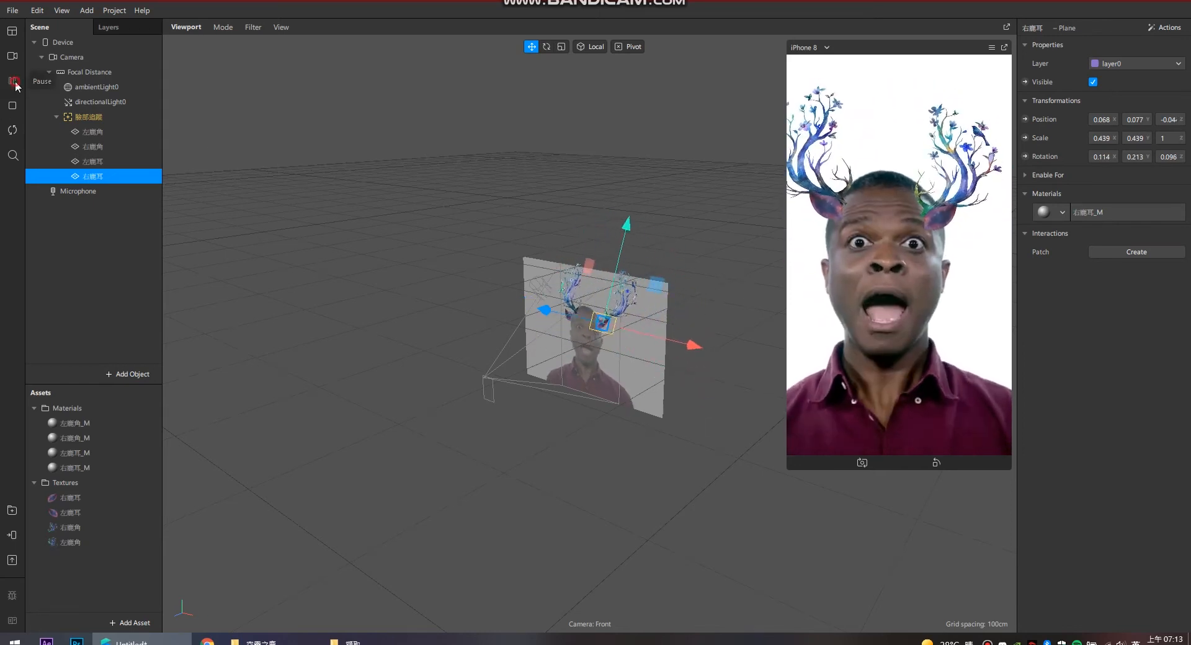
ctrl+click(93, 148)
click(625, 245)
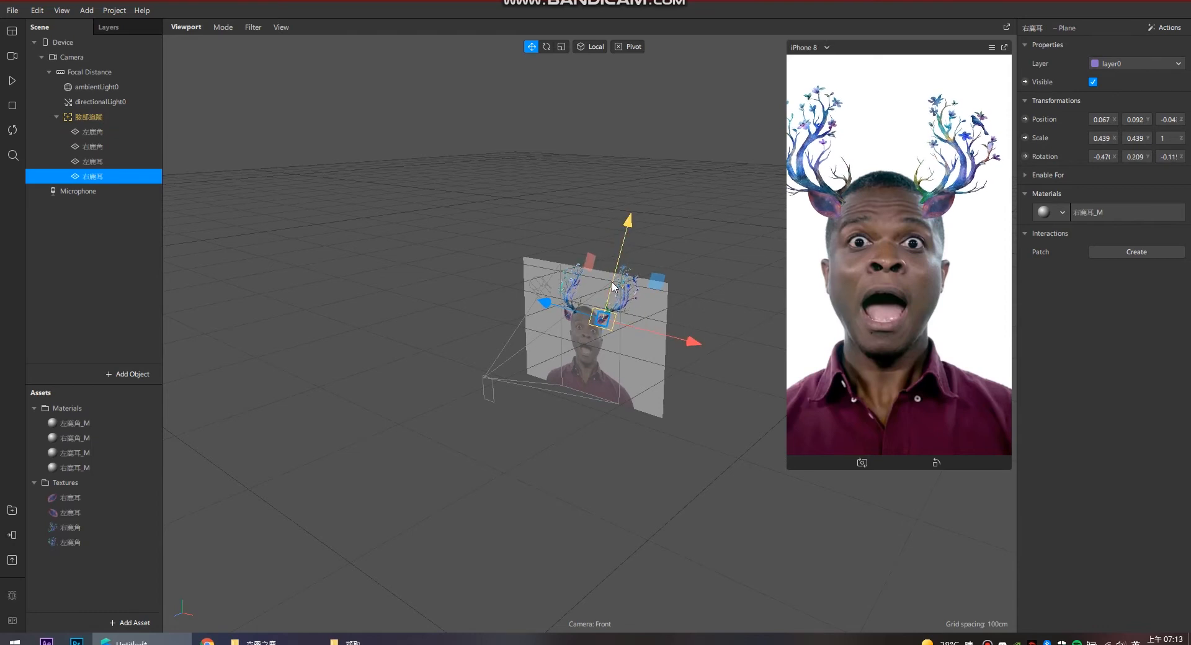
- Clear the selection and play the preview to examine how the antlers and ears follow the moving face
click(214, 291)
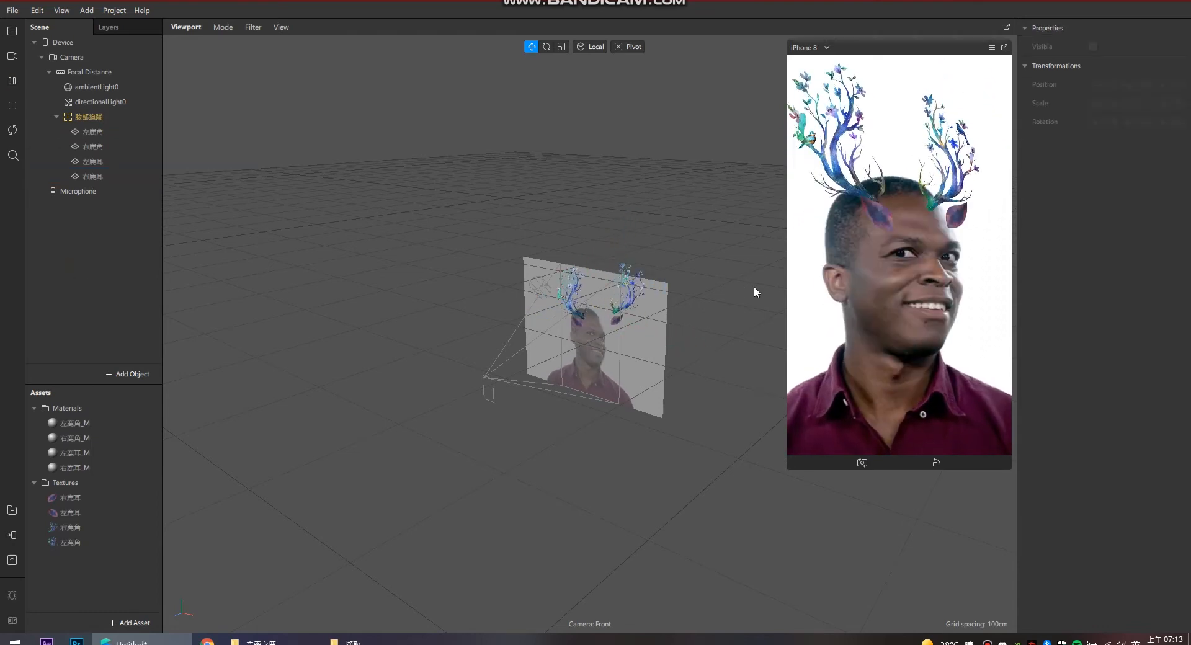
click(137, 161)
click(13, 81)
click(202, 205)
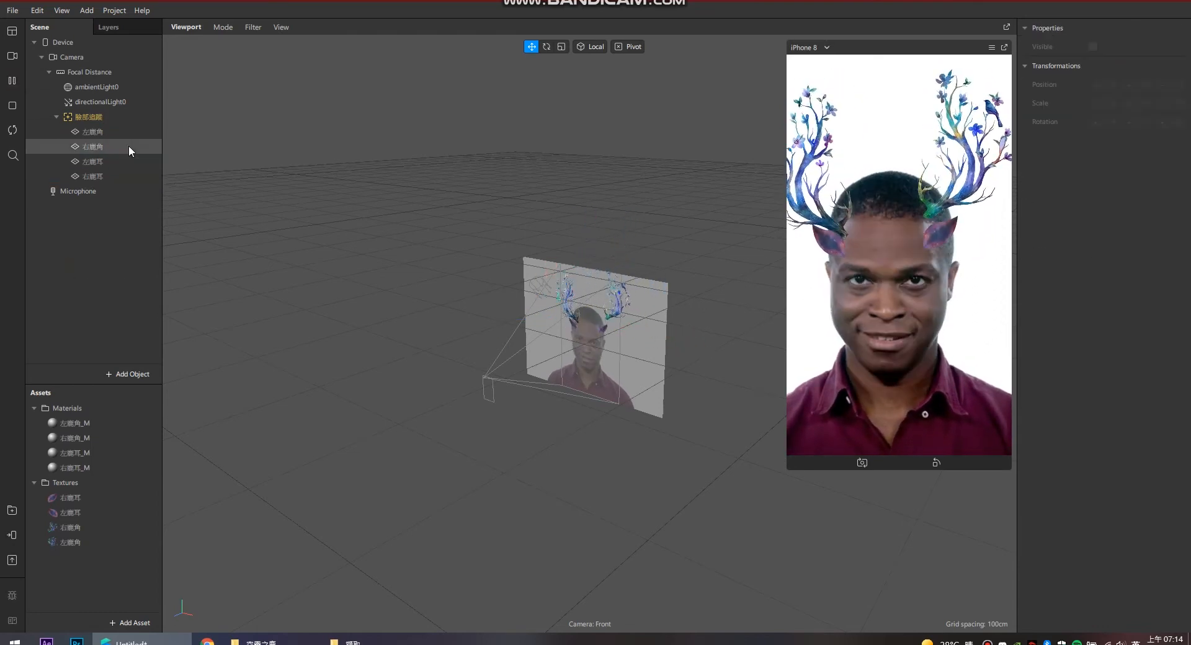
- Add a face mesh under the 臉部追蹤 face tracker and assign a newly created material to it
right_click(92, 117)
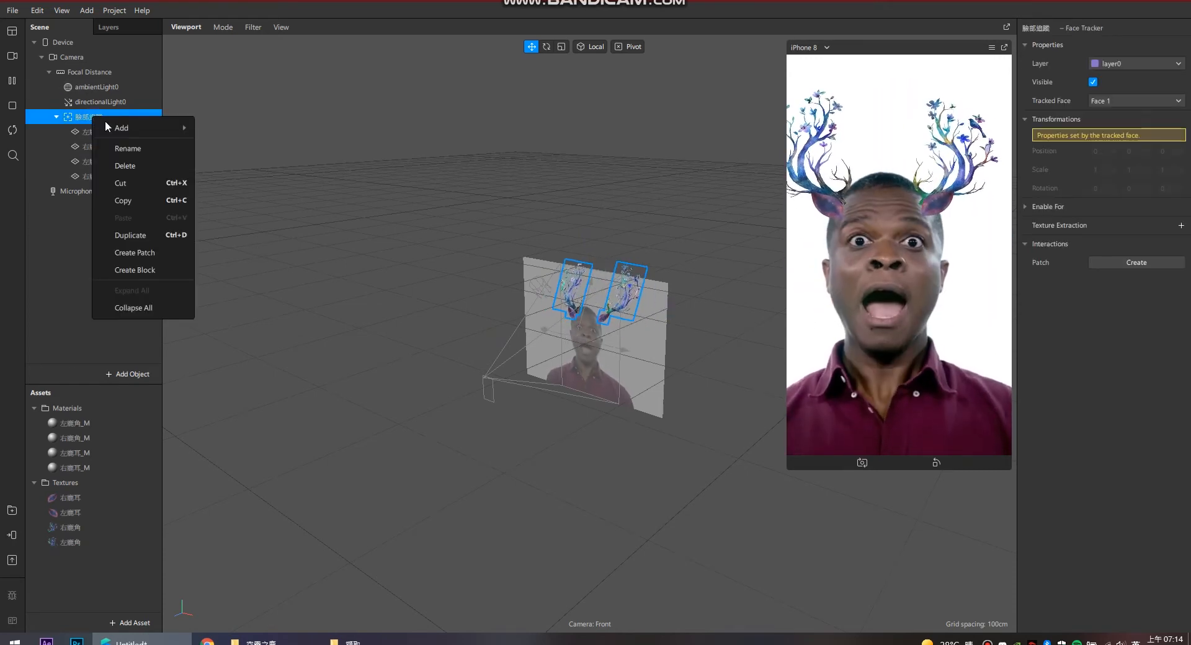
mouse_move(135, 126)
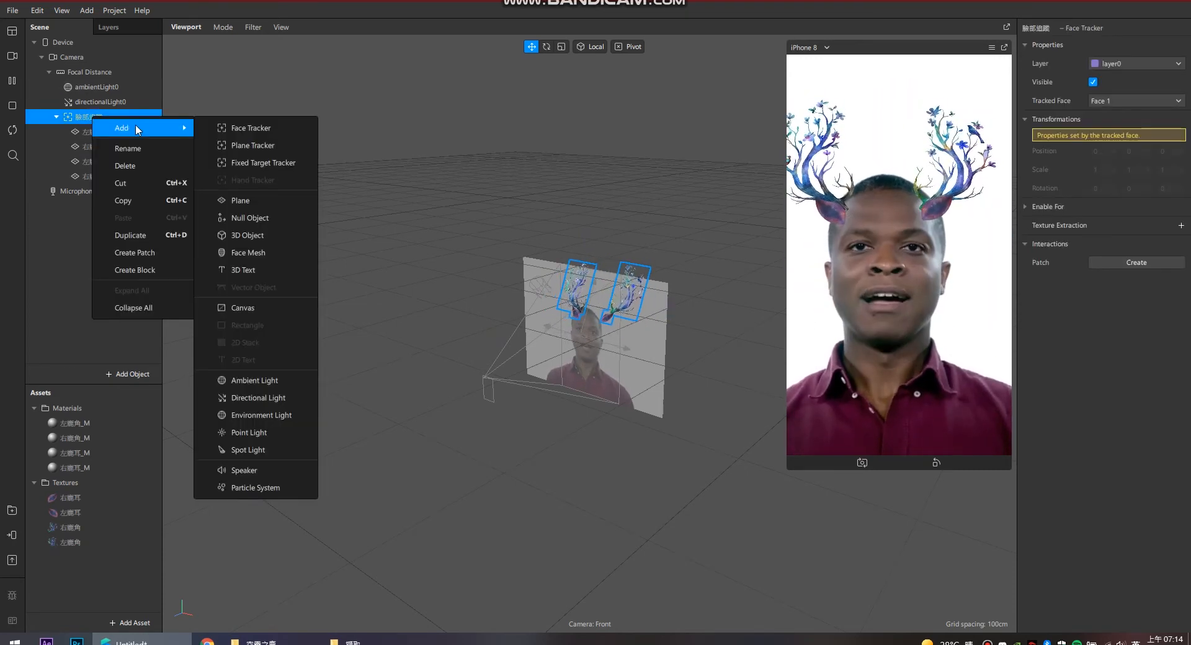
click(274, 254)
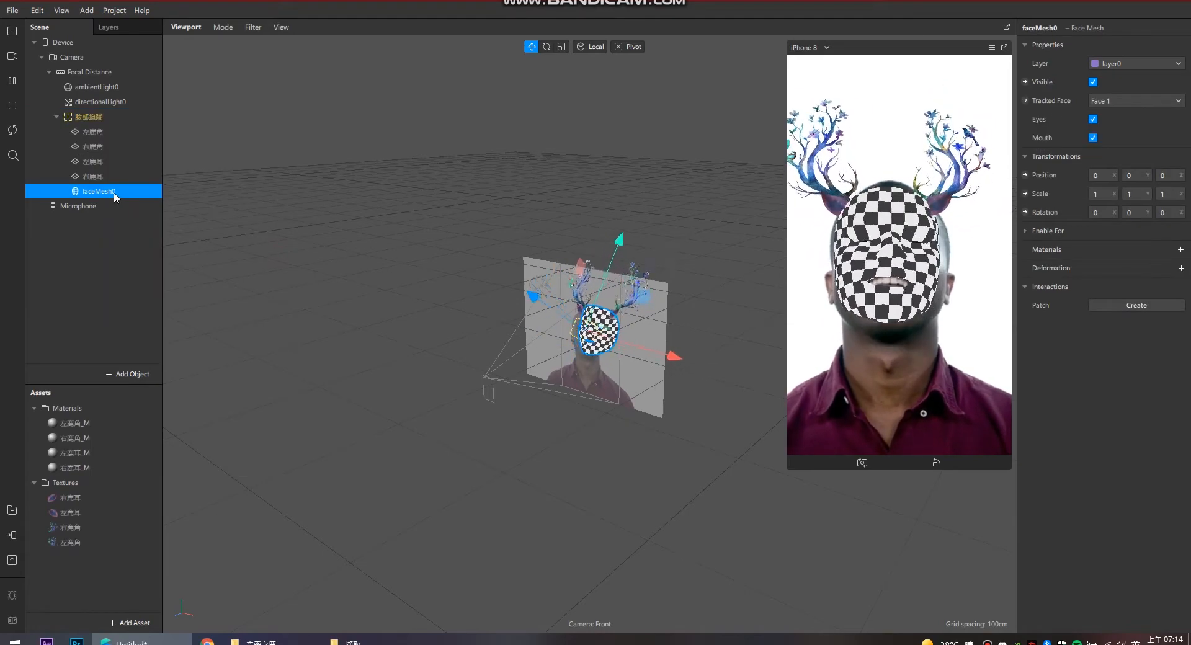
click(1181, 249)
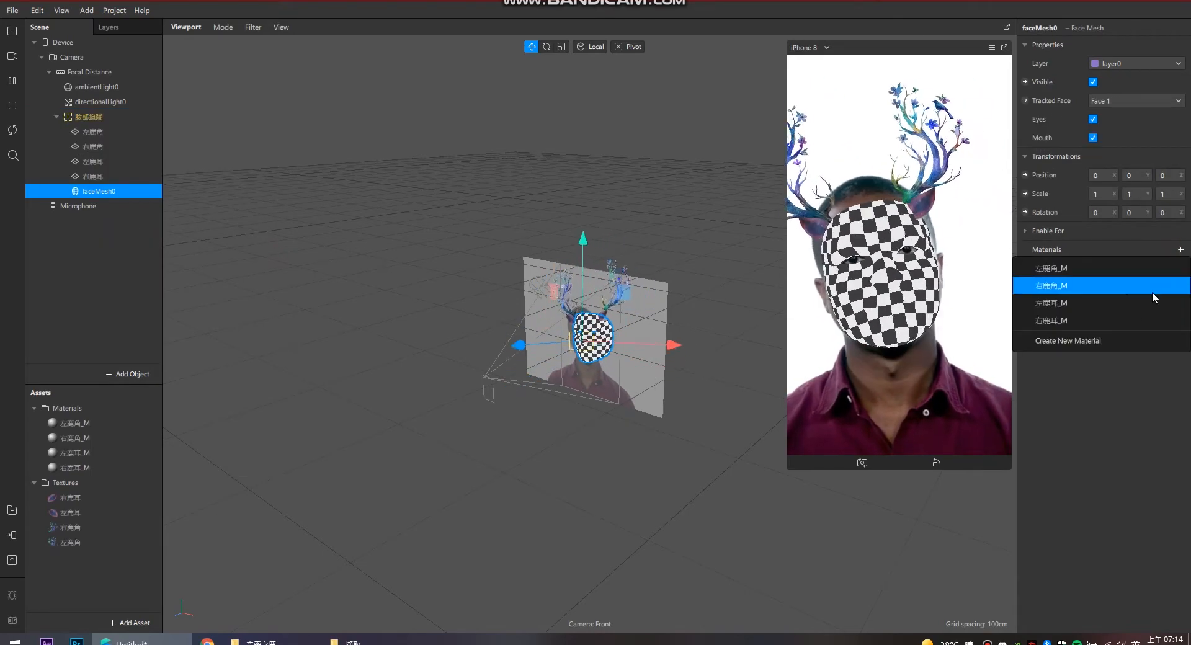
click(1123, 340)
- Change the face mesh material's shader type to Retouching and set its skin smoothing to 50
click(1100, 267)
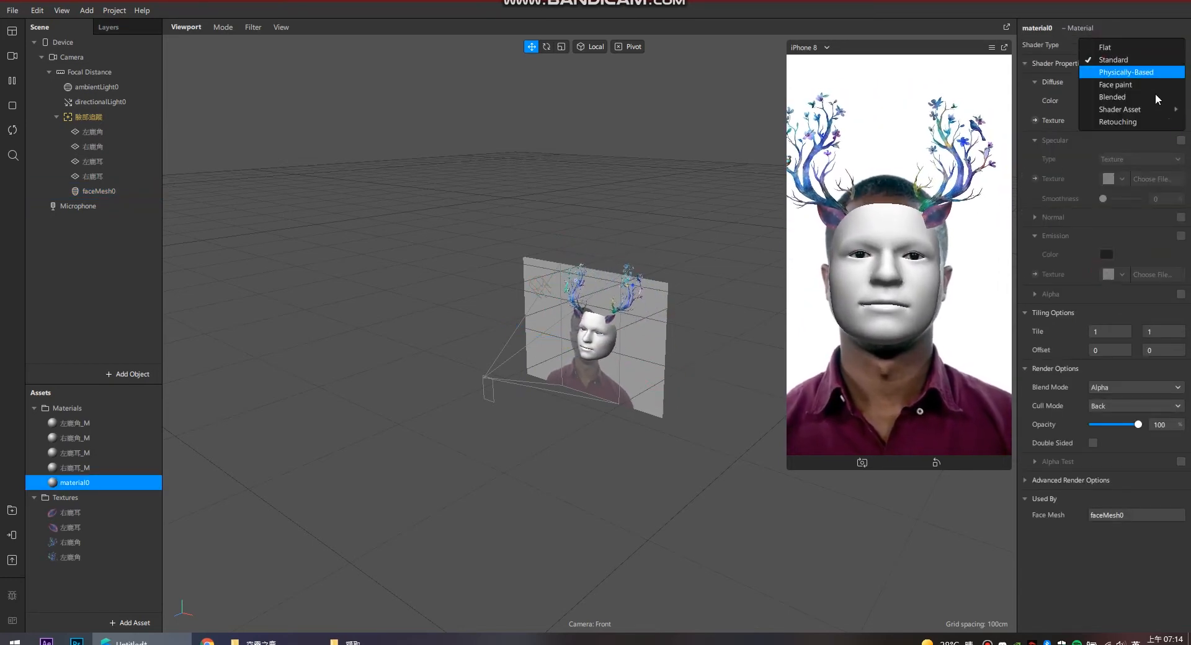
click(1111, 124)
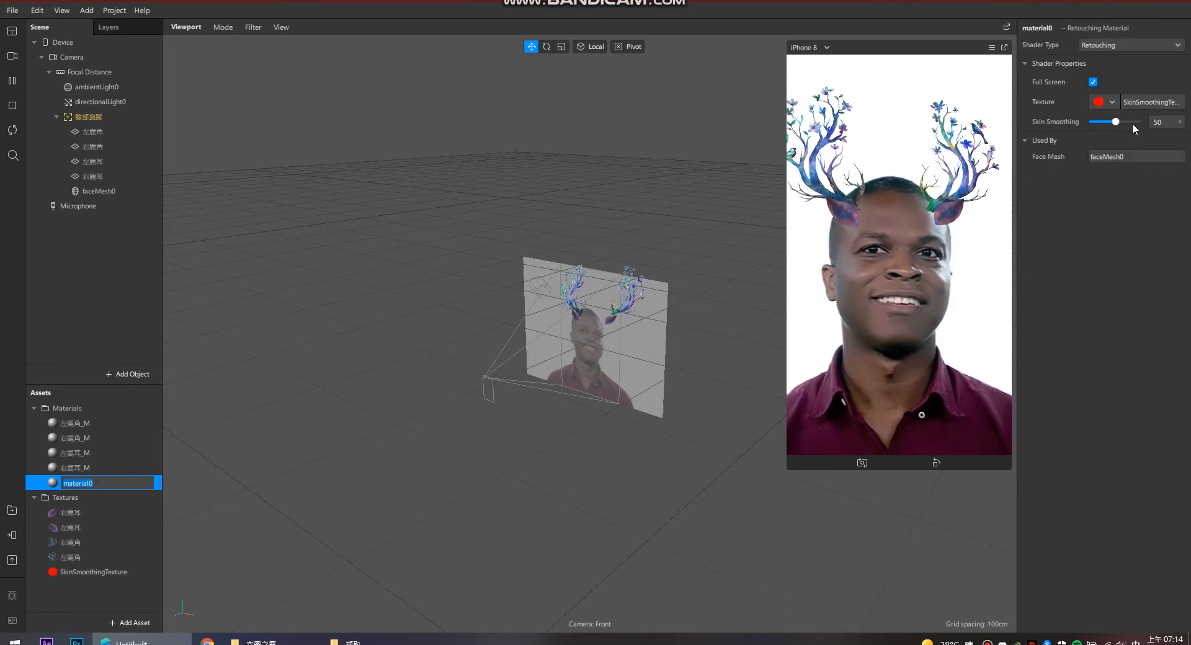
mouse_move(1133, 123)
mouse_down()
mouse_move(1152, 125)
mouse_move(1054, 125)
mouse_move(1170, 137)
mouse_move(1119, 135)
mouse_move(1117, 123)
mouse_up()
click(1178, 121)
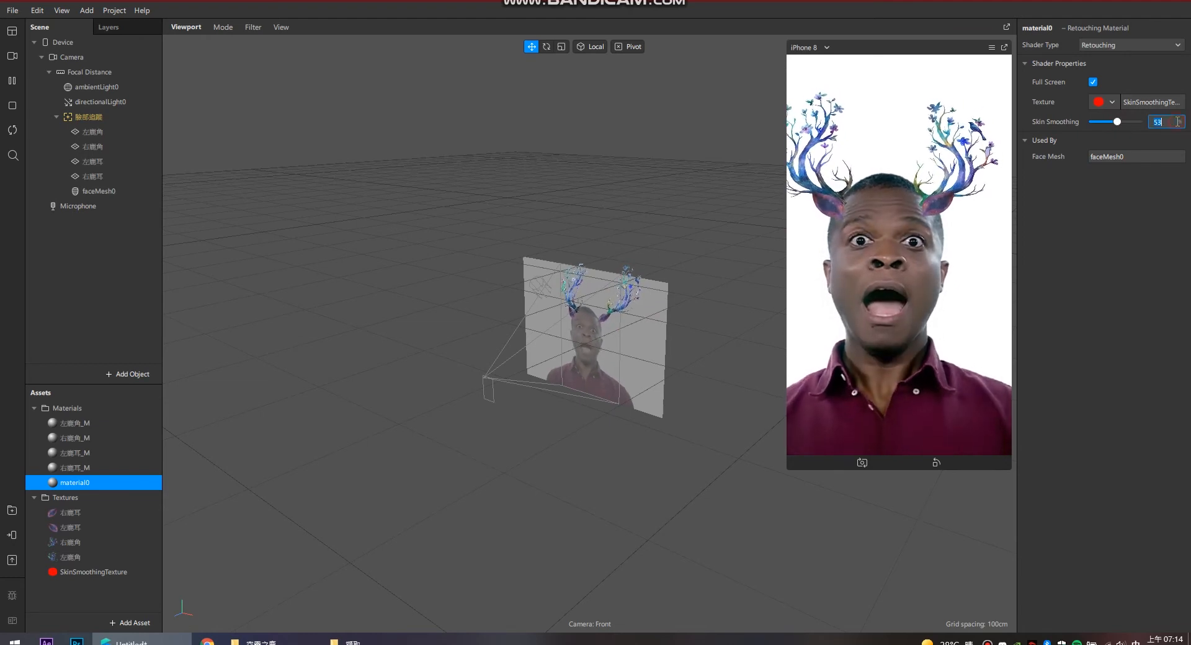
text(50)
click(102, 290)
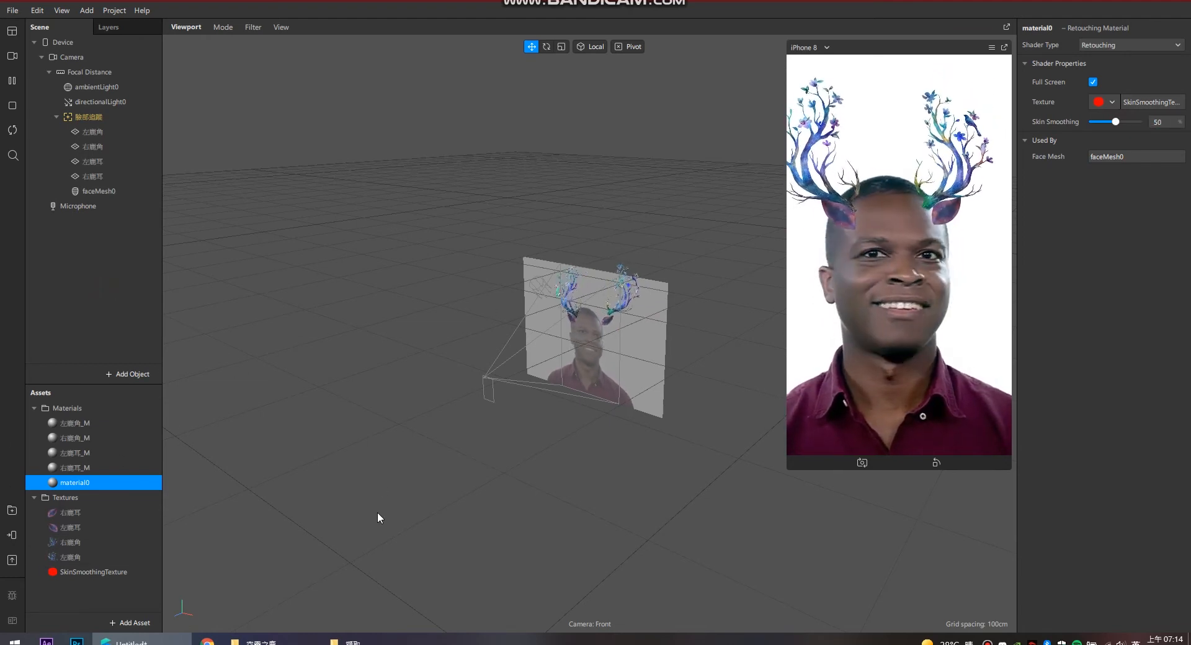
- View the options for sending the effect to a device, and open the upload and export check to review file size, capabilities and publishing choices
click(12, 535)
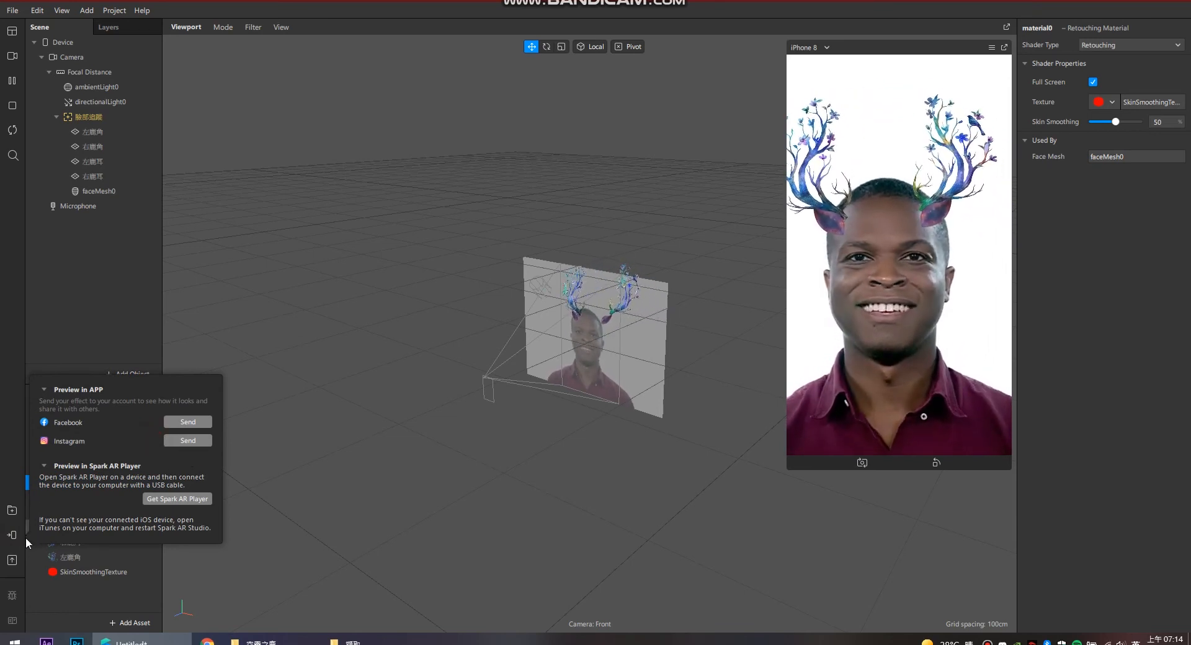
click(11, 560)
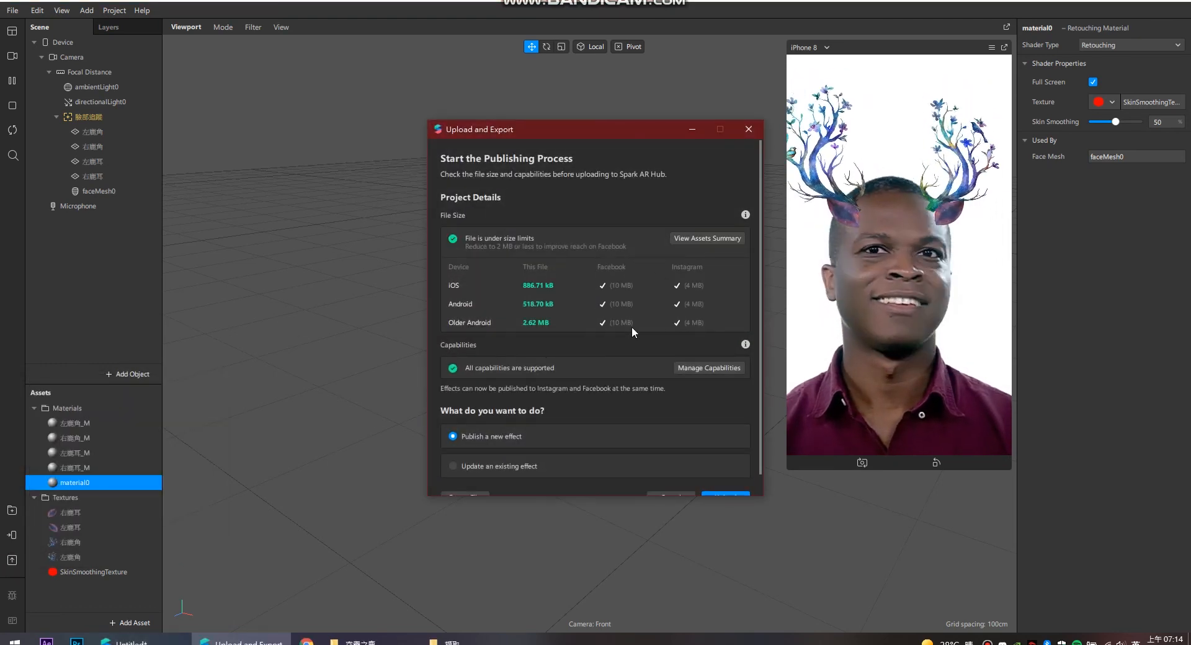
scroll(623, 322, down, 1)
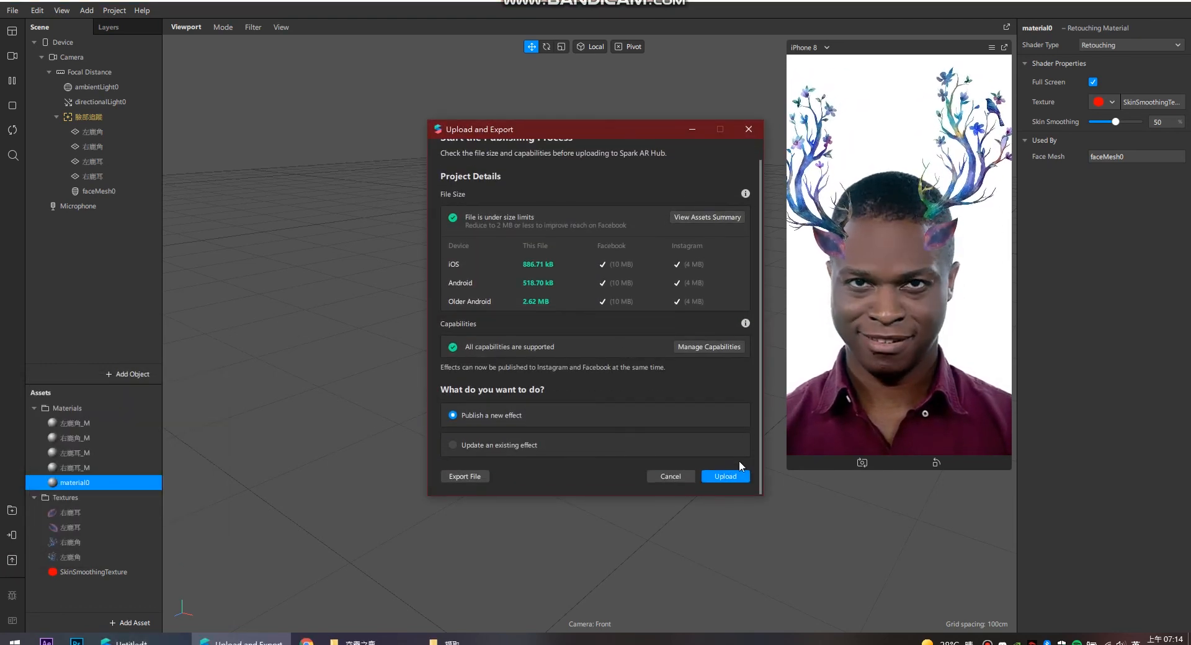